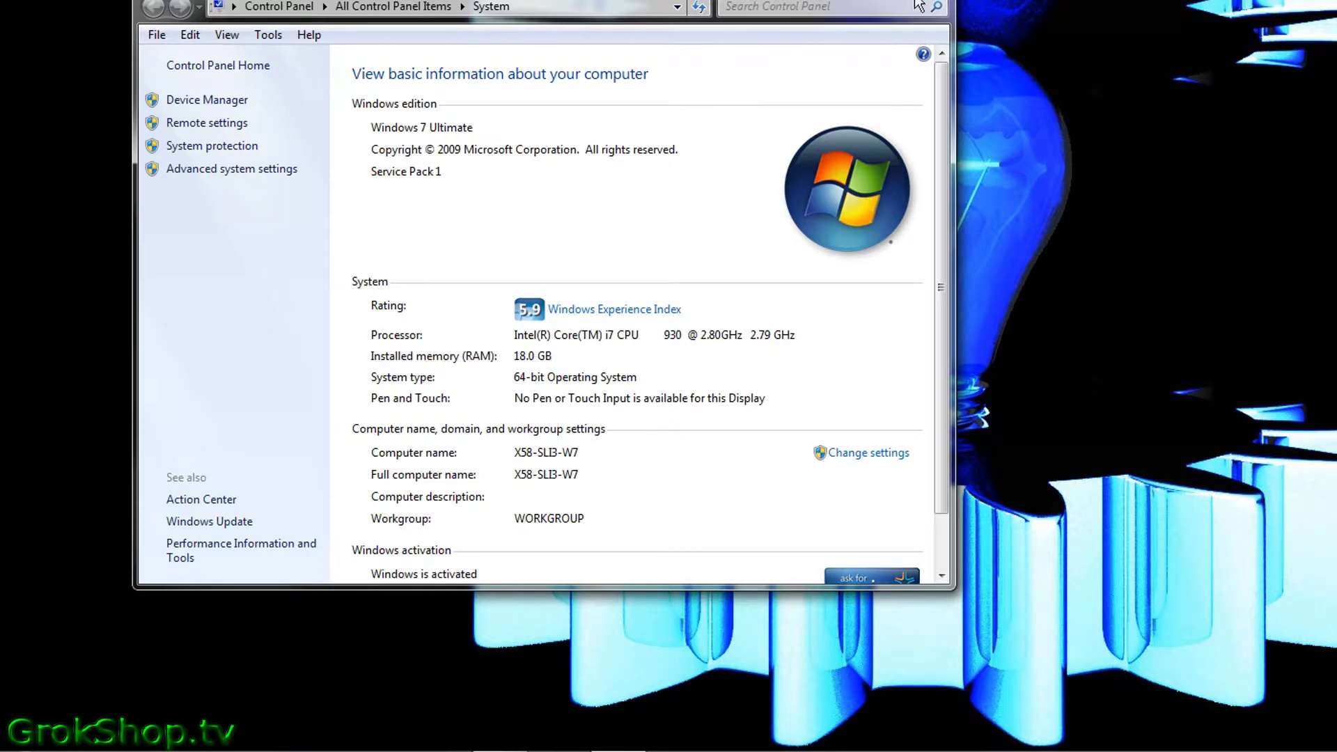
Close the System window, then open Device Manager and expand the Processors category.
{"action": "key", "text": "alt+F4"}
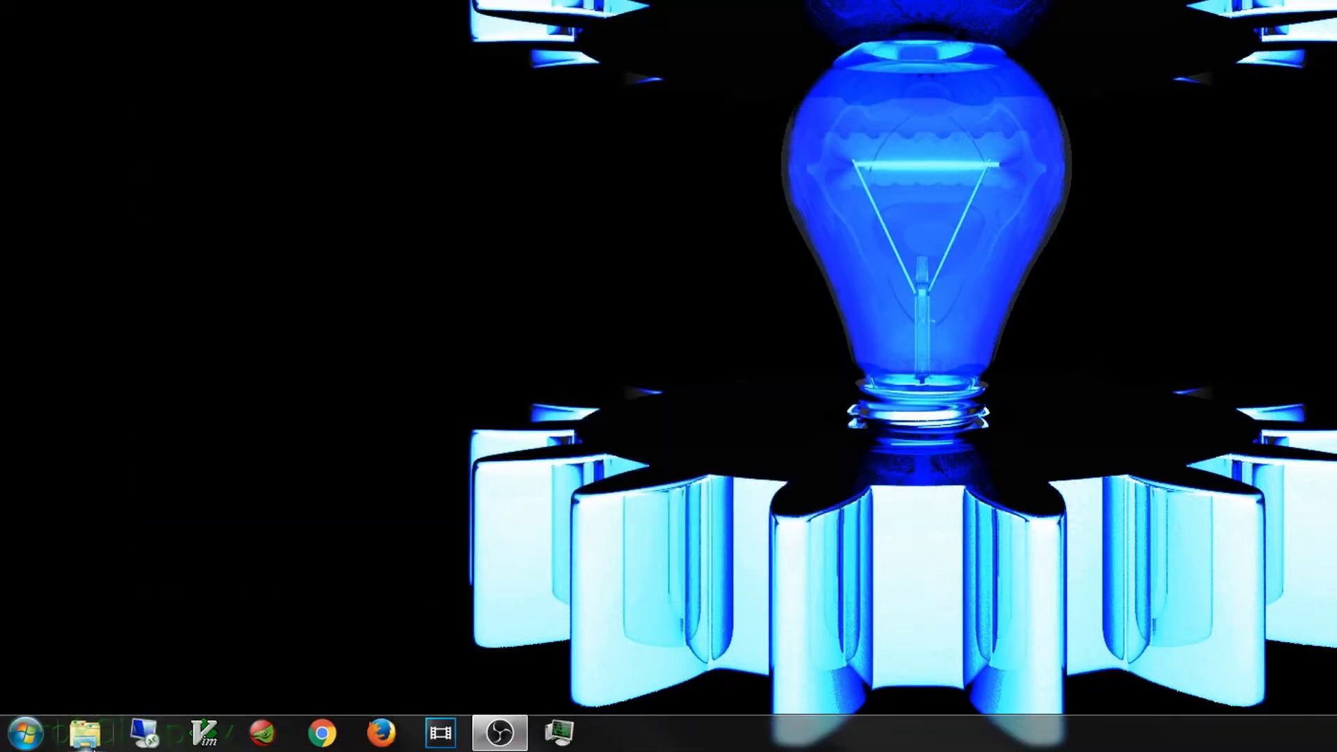
{"action": "left_click", "coordinate": [26, 737]}
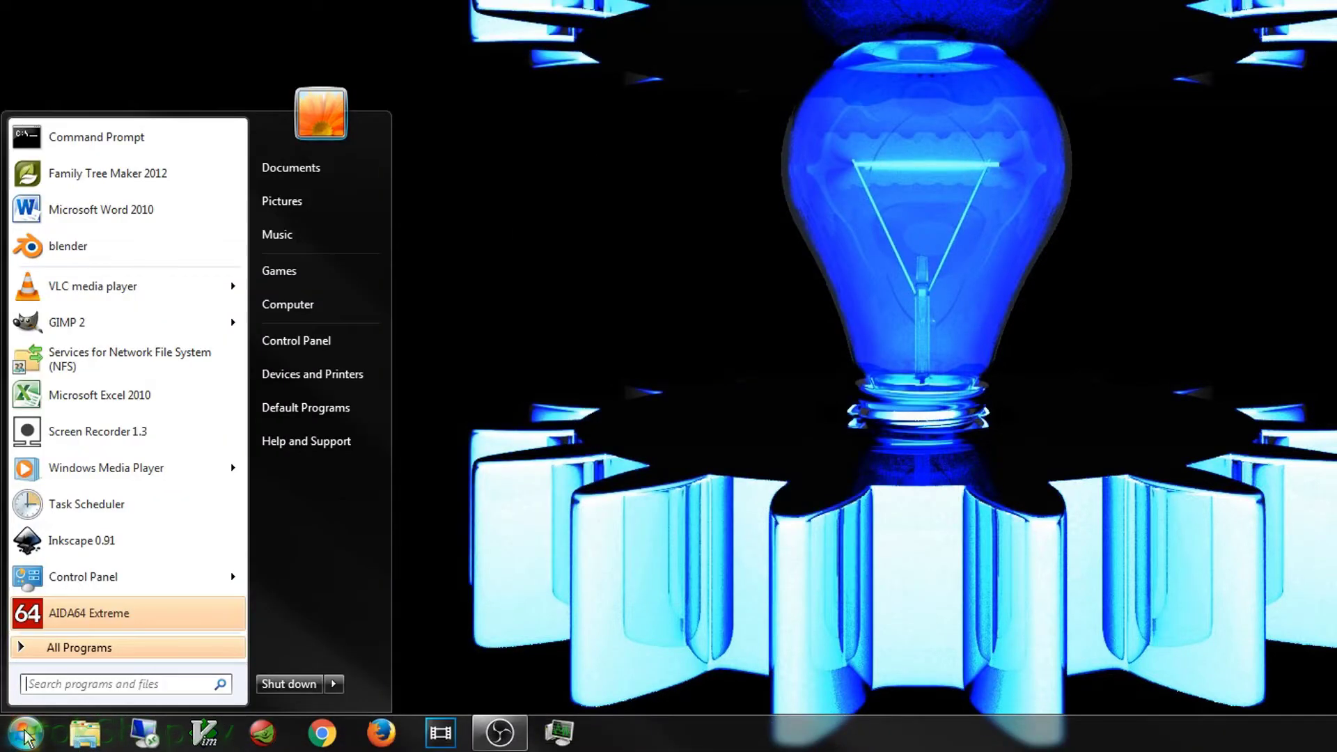
{"action": "type", "text": "devi"}
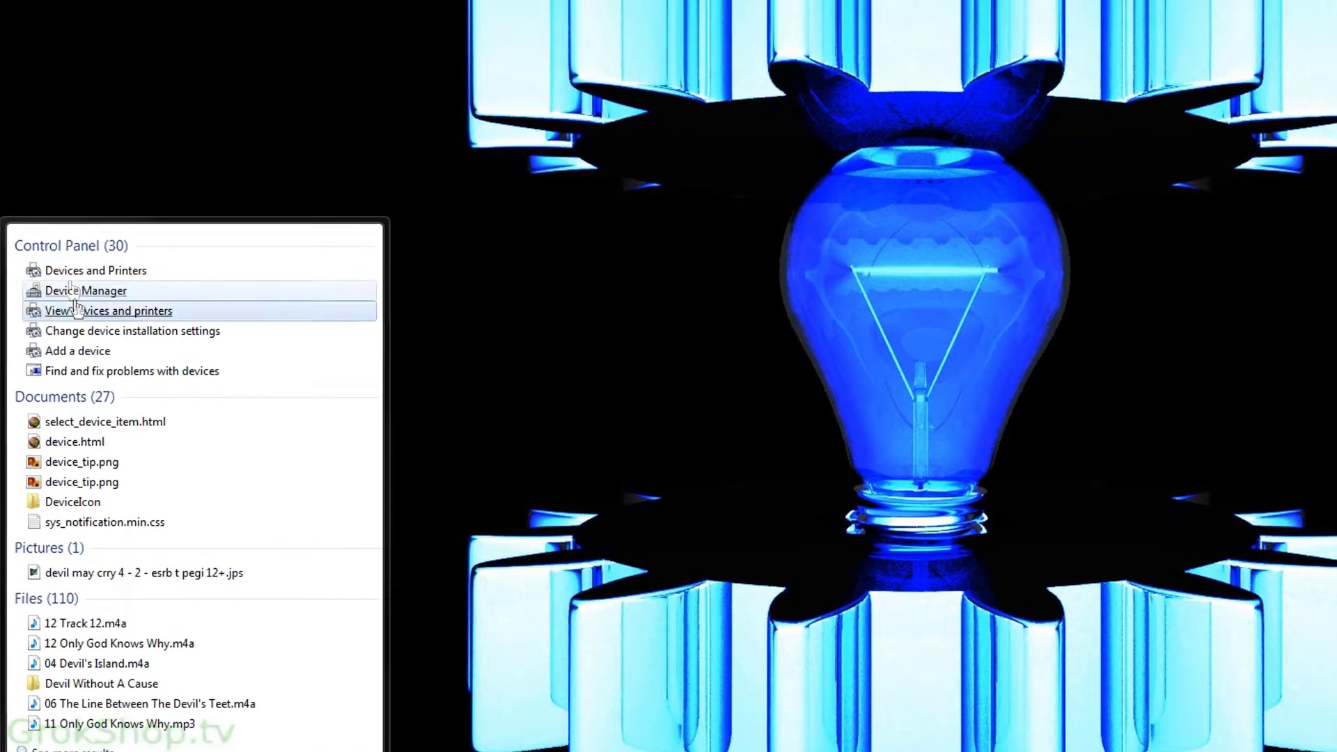
{"action": "left_click", "coordinate": [77, 291]}
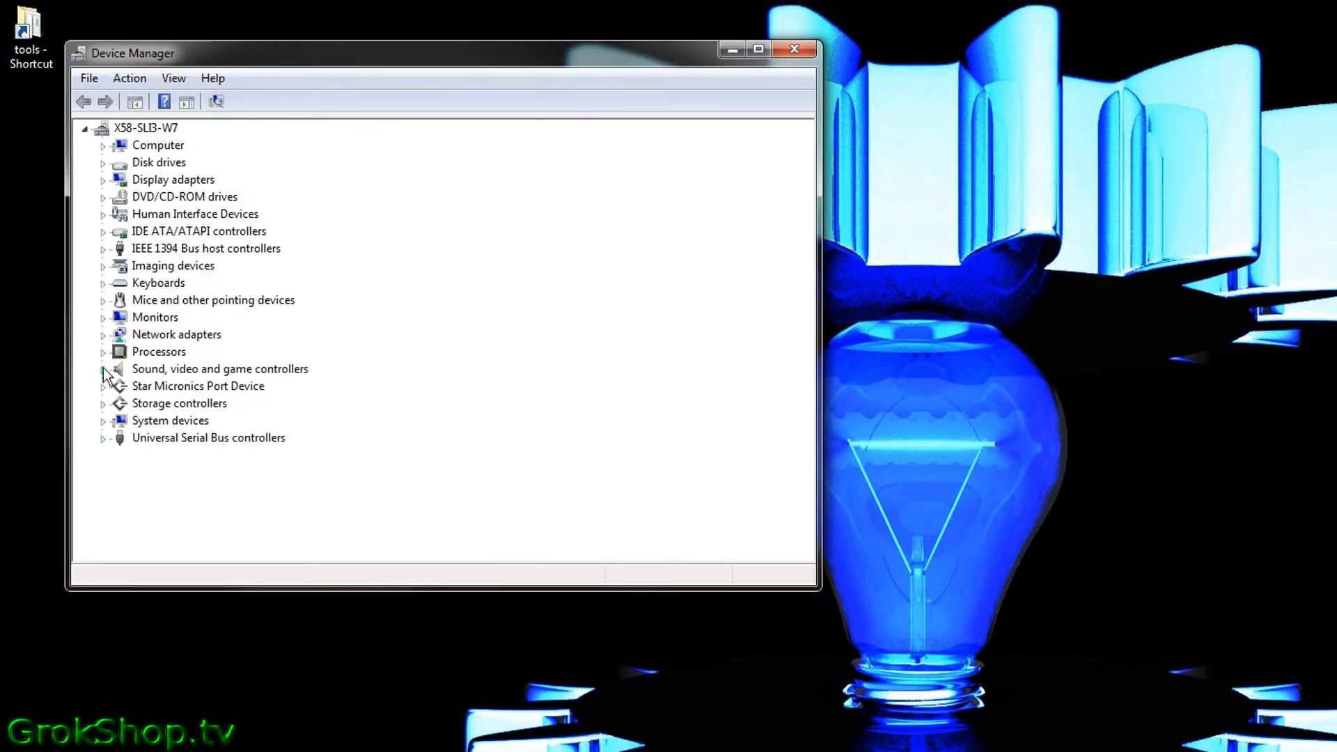
{"action": "left_click", "coordinate": [103, 354]}
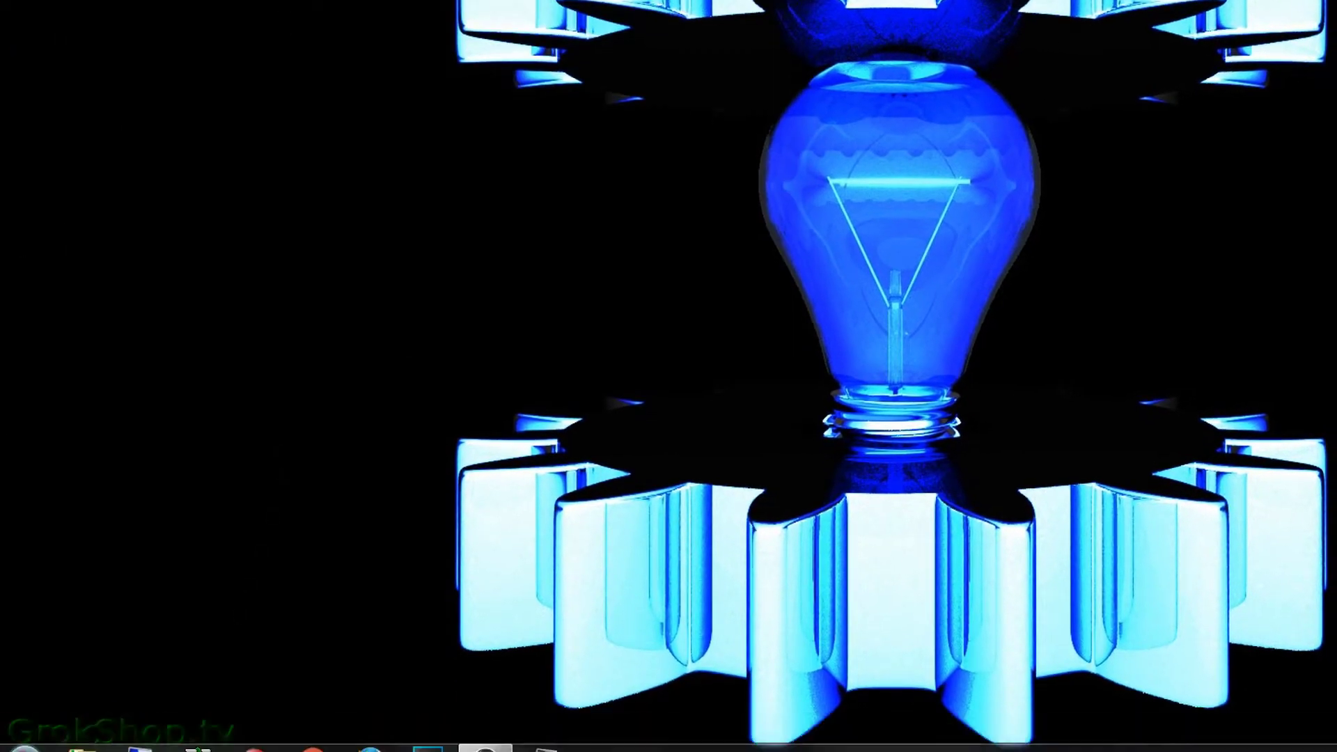
Launch CPU-Z to review the processor details and the Mainboard information.
{"action": "left_click", "coordinate": [25, 734]}
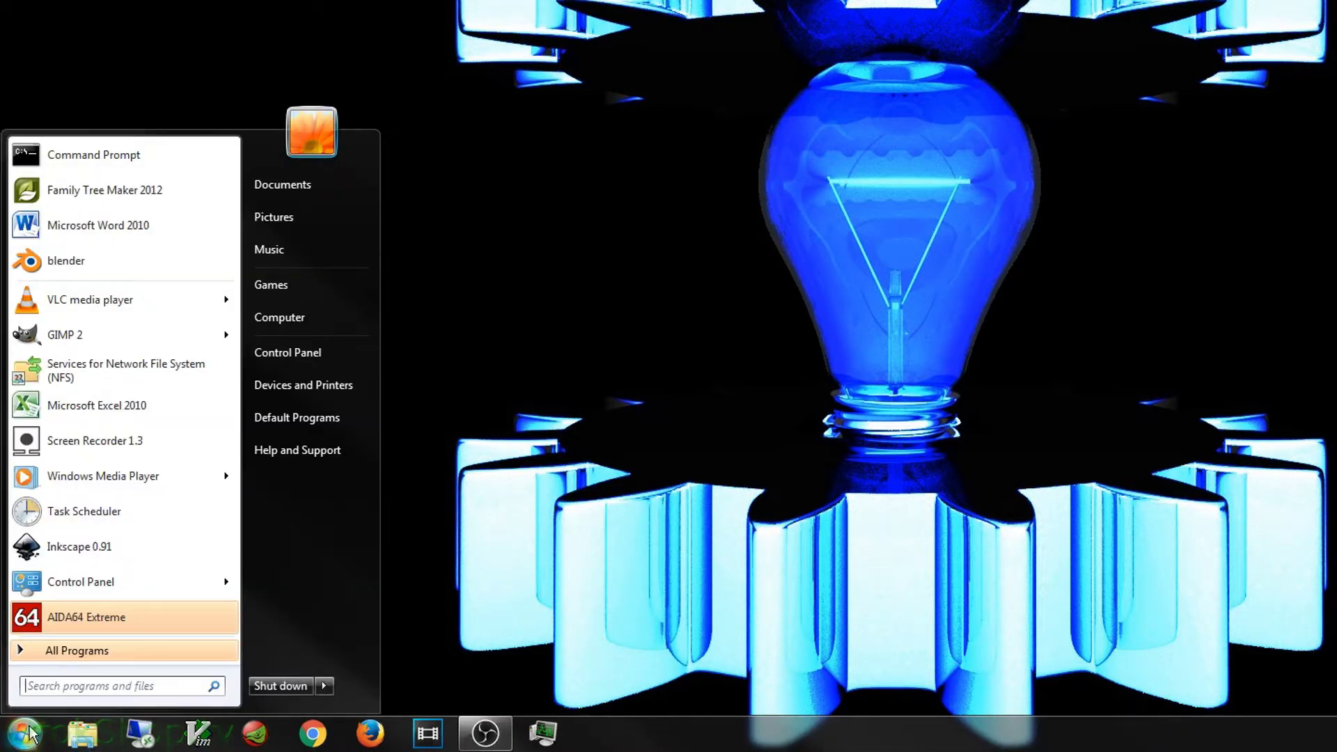
{"action": "type", "text": "cpu-z"}
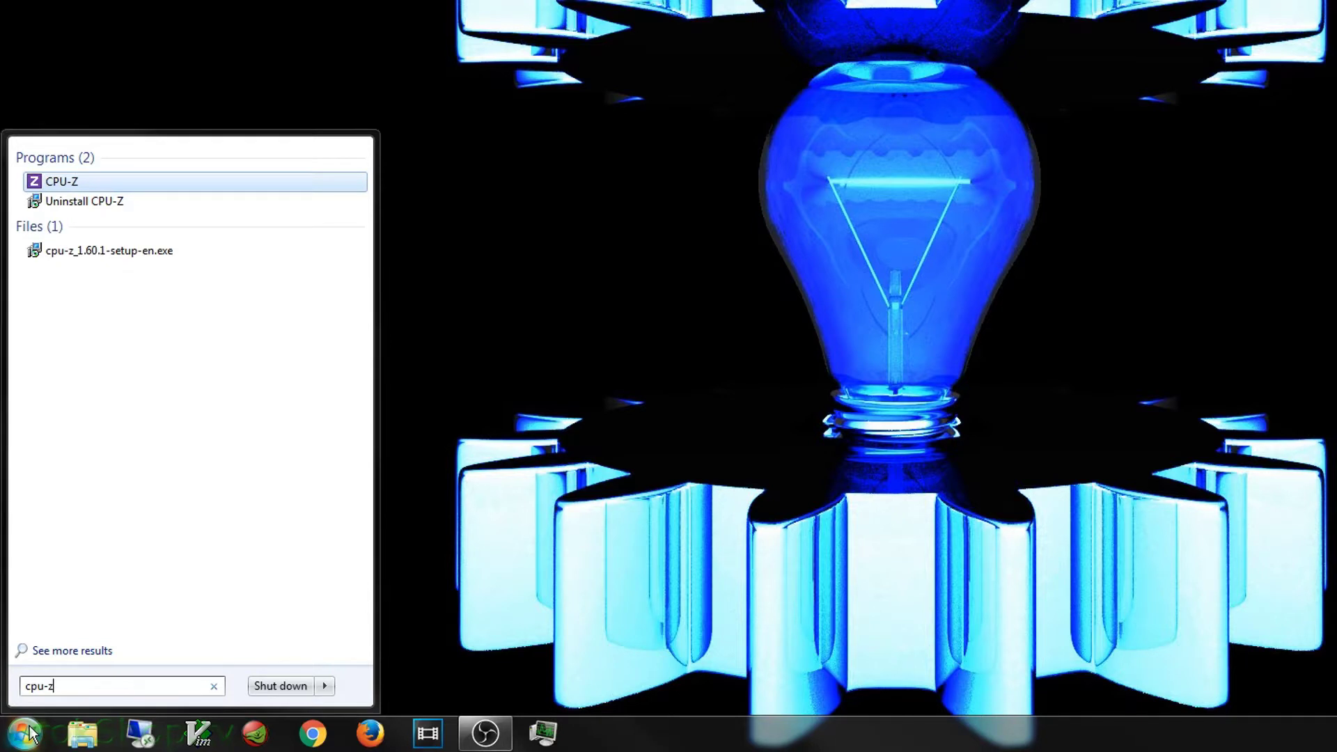
{"action": "key", "text": "Return"}
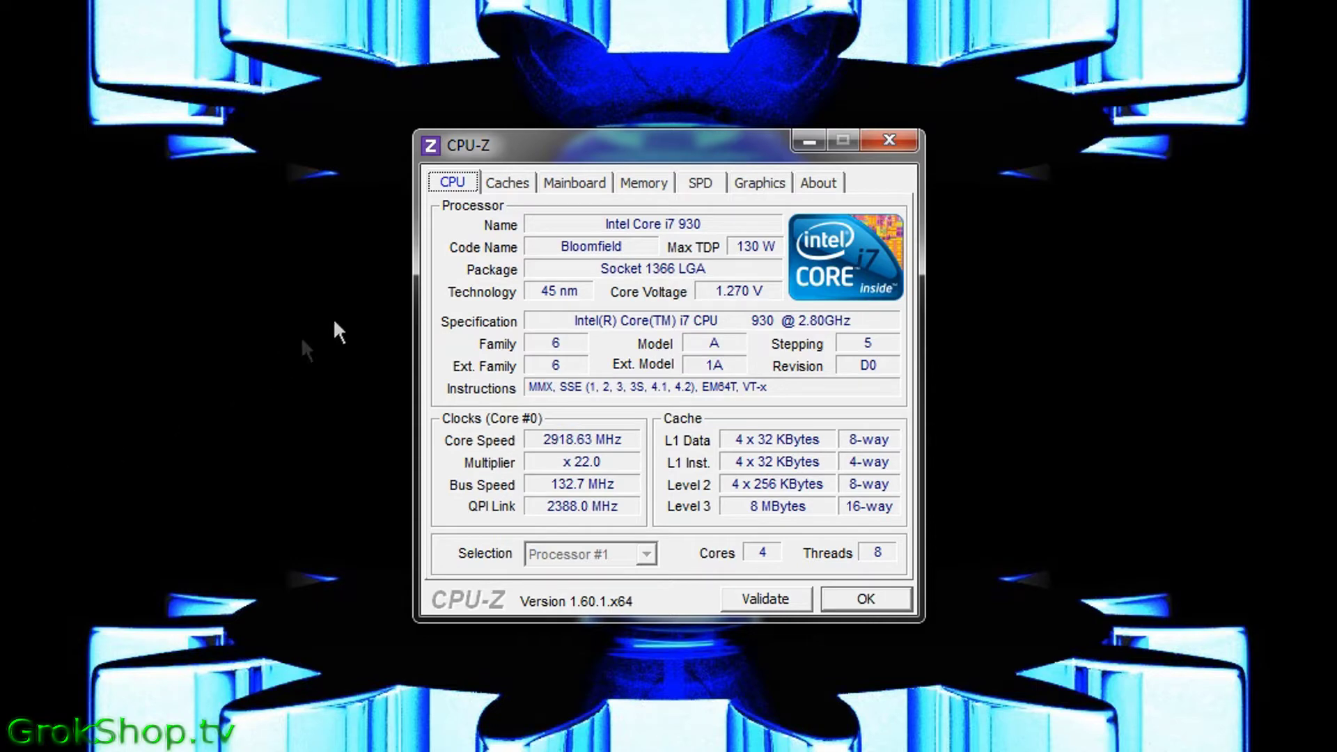
{"action": "left_click", "coordinate": [575, 182]}
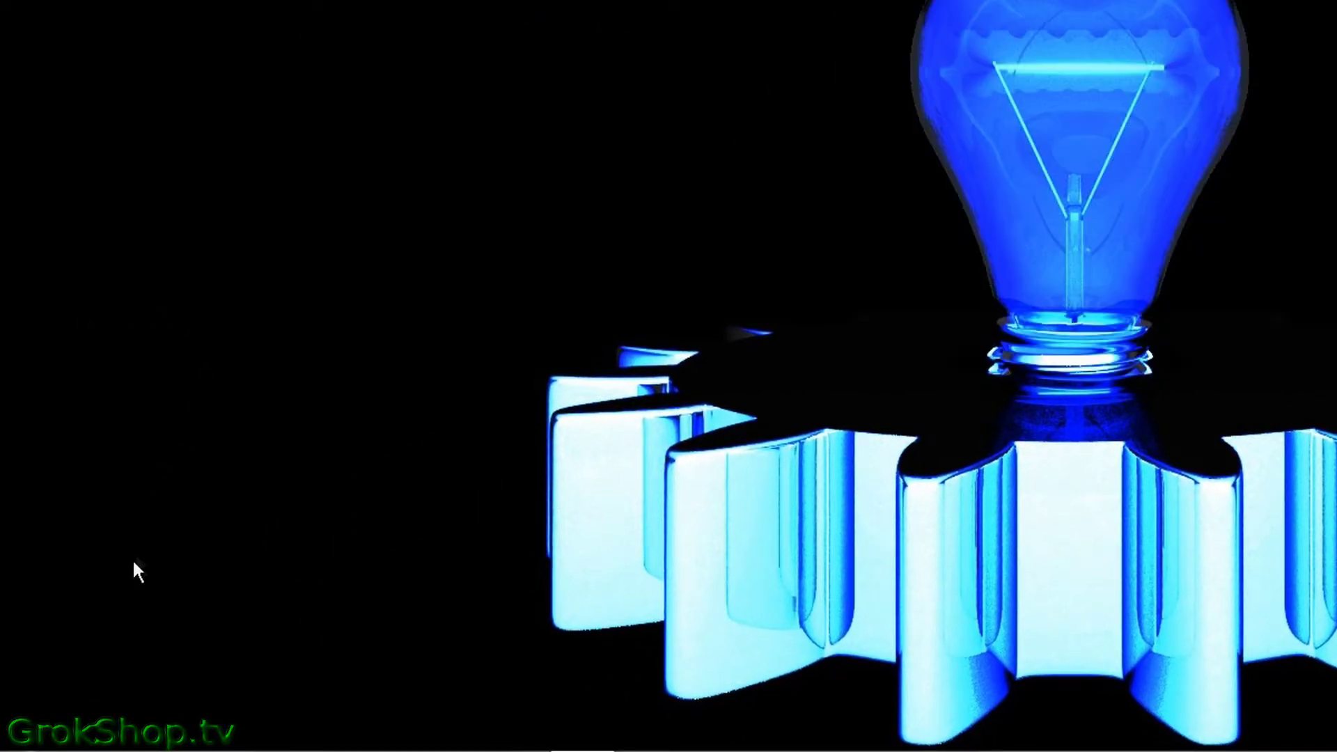
Launch AIDA64 Extreme and review the BIOS, CPU and Motherboard pages of its Motherboard category.
{"action": "left_click", "coordinate": [31, 743]}
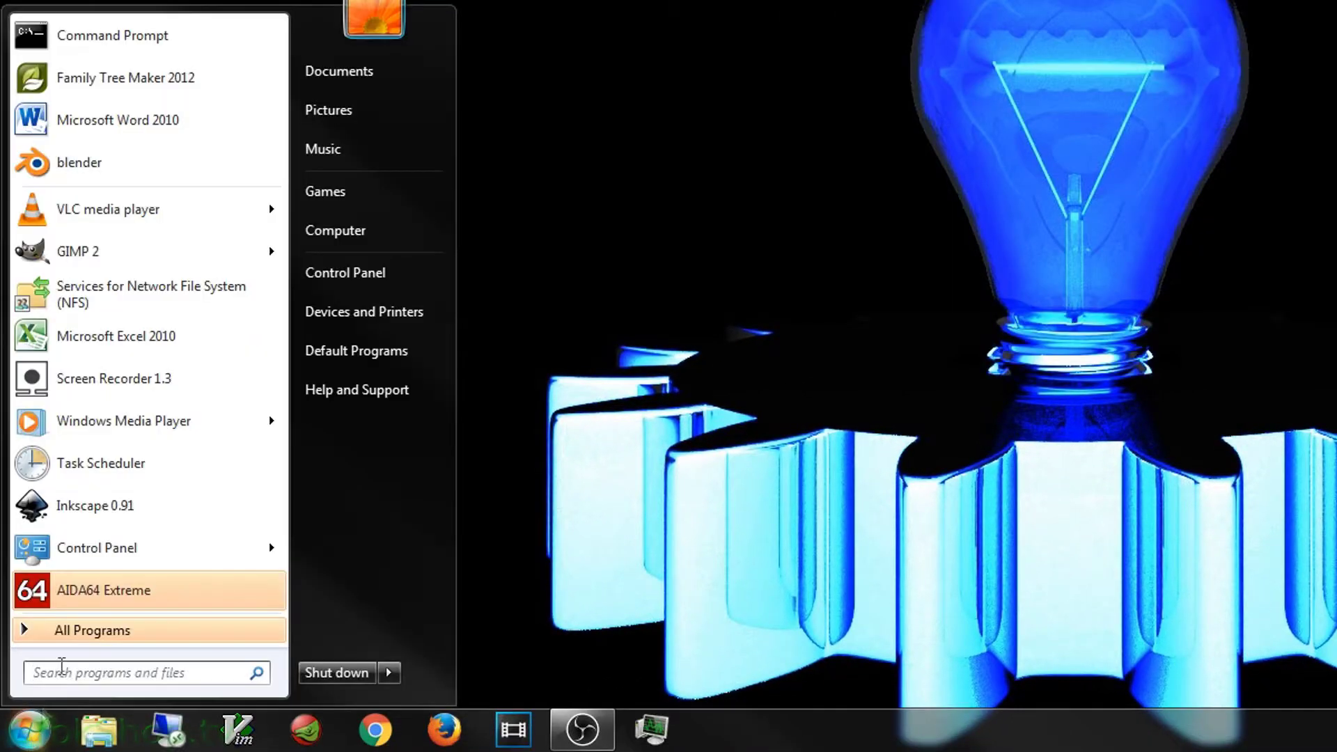
{"action": "left_click", "coordinate": [90, 600]}
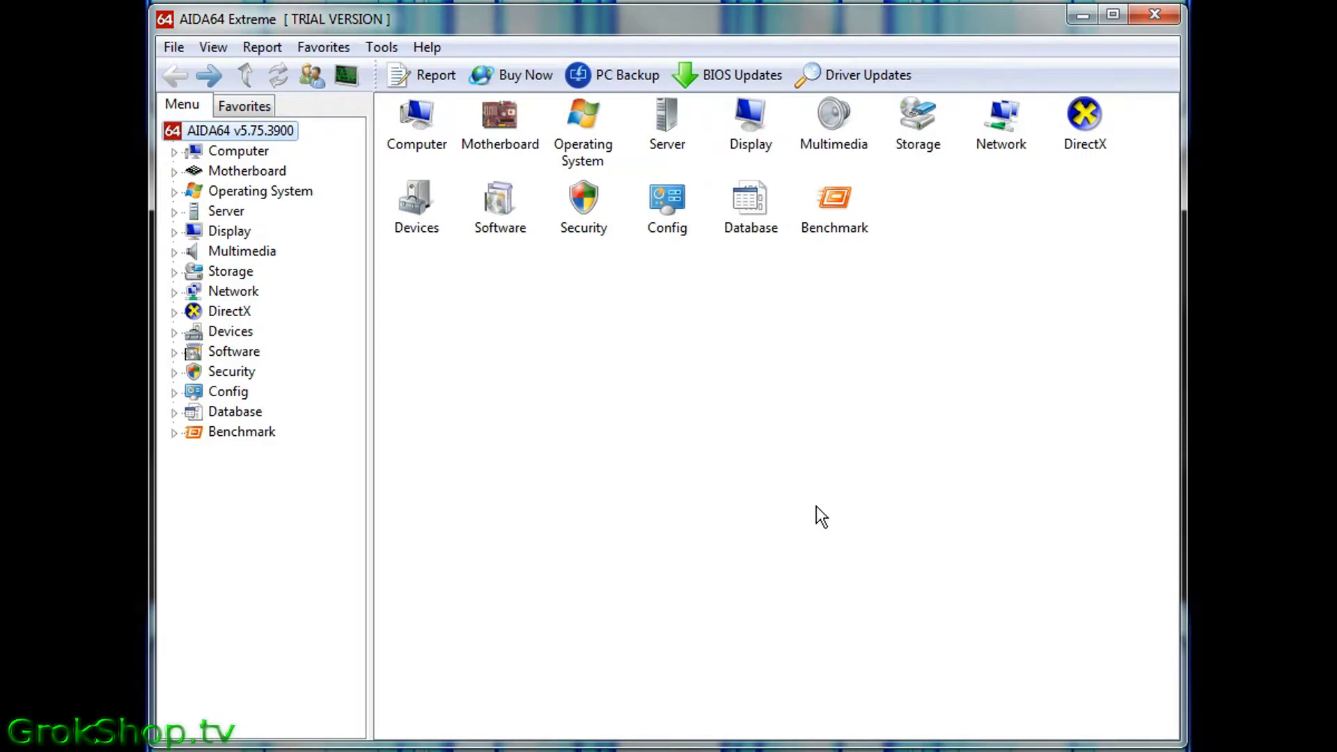
{"action": "left_click", "coordinate": [175, 172]}
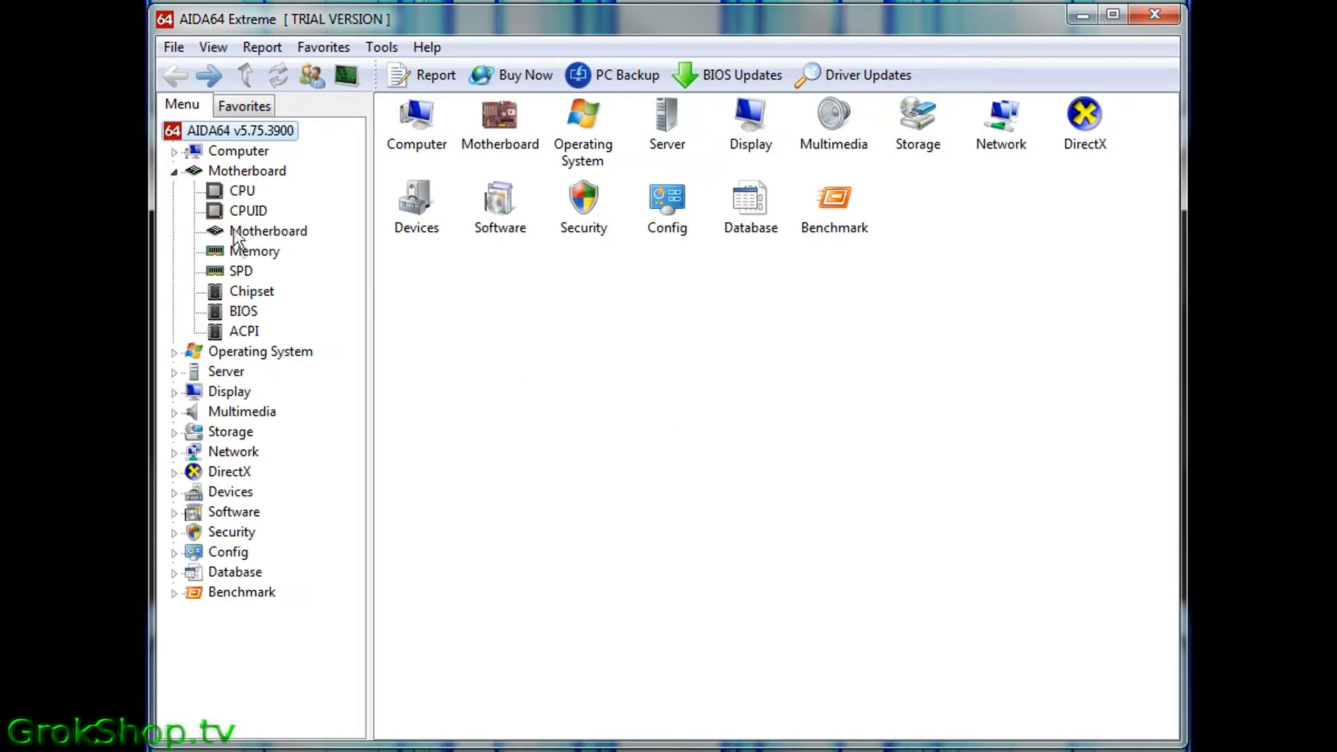
{"action": "left_click", "coordinate": [244, 311]}
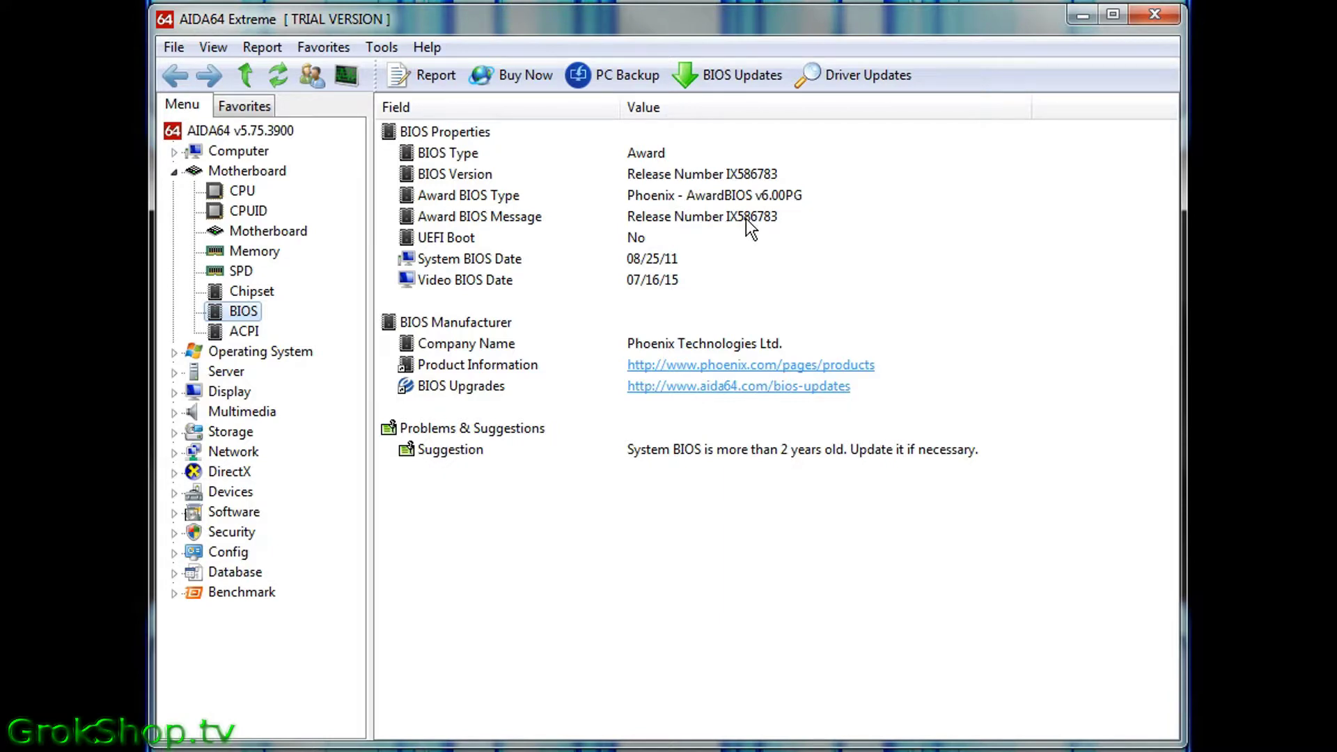
{"action": "left_click", "coordinate": [238, 195]}
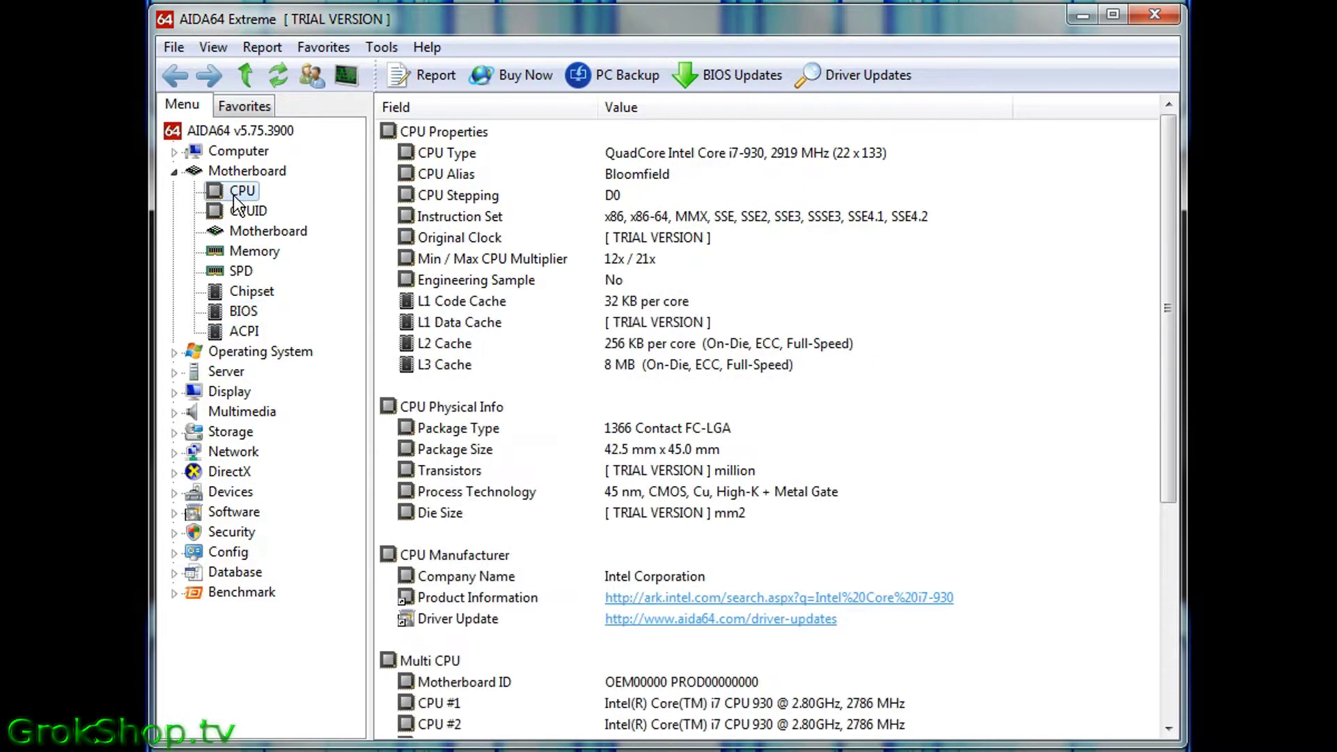
{"action": "left_click", "coordinate": [240, 230]}
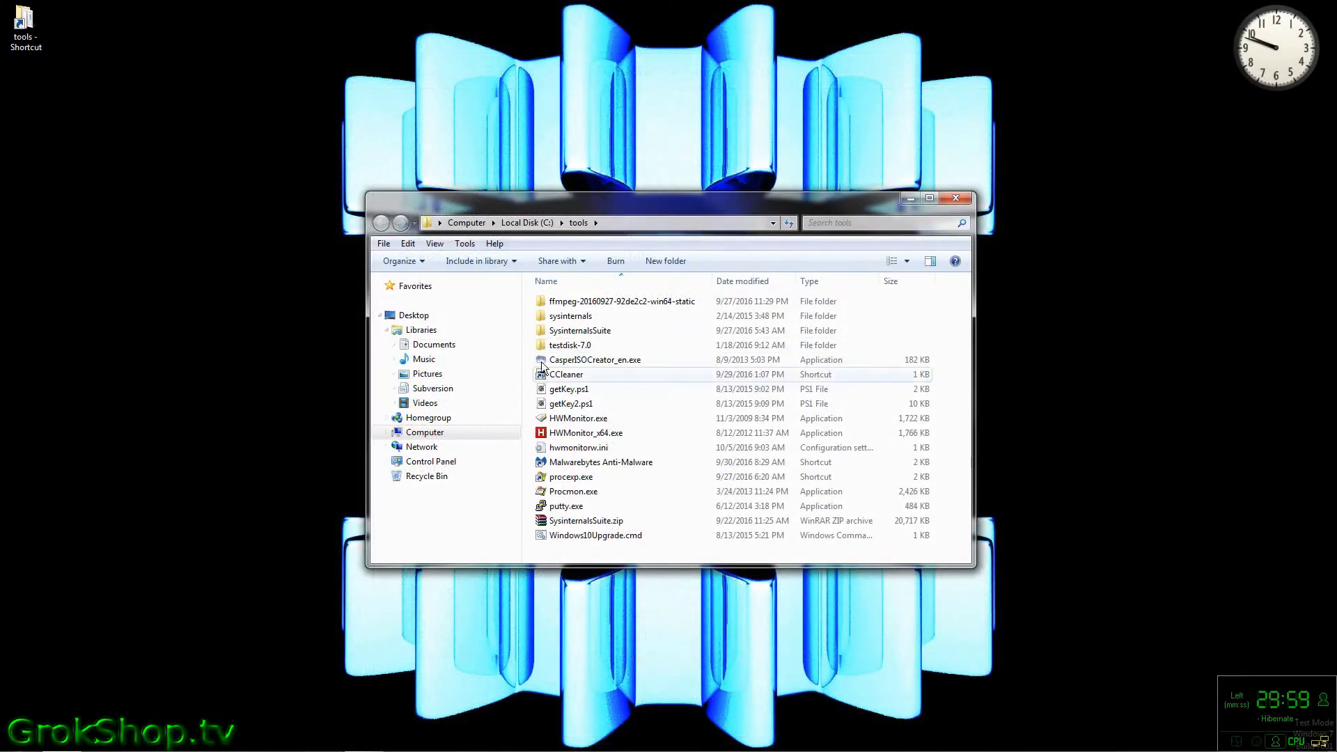
Launch HWMonitor_x64.exe from the tools folder and enlarge its window to show more sensor readings.
{"action": "double_click", "coordinate": [571, 433]}
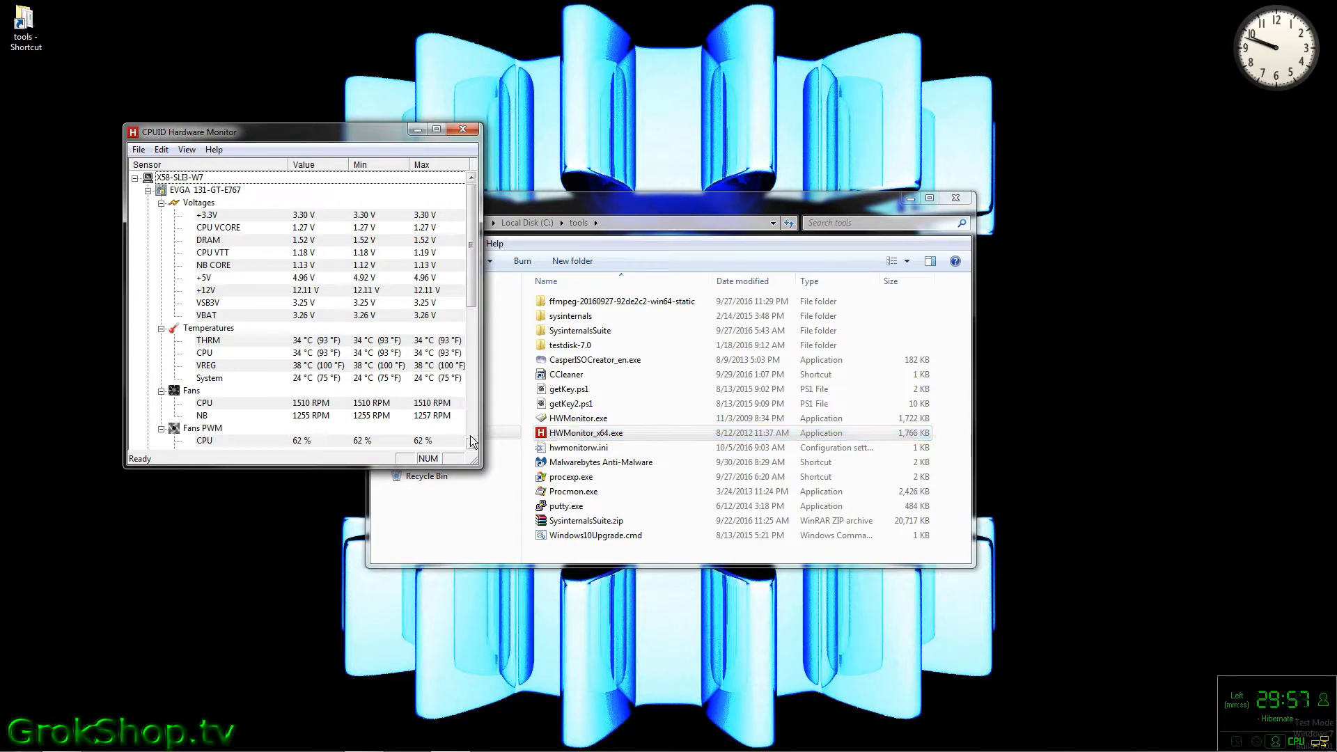
{"action": "left_click_drag", "start_coordinate": [477, 465], "coordinate": [655, 635]}
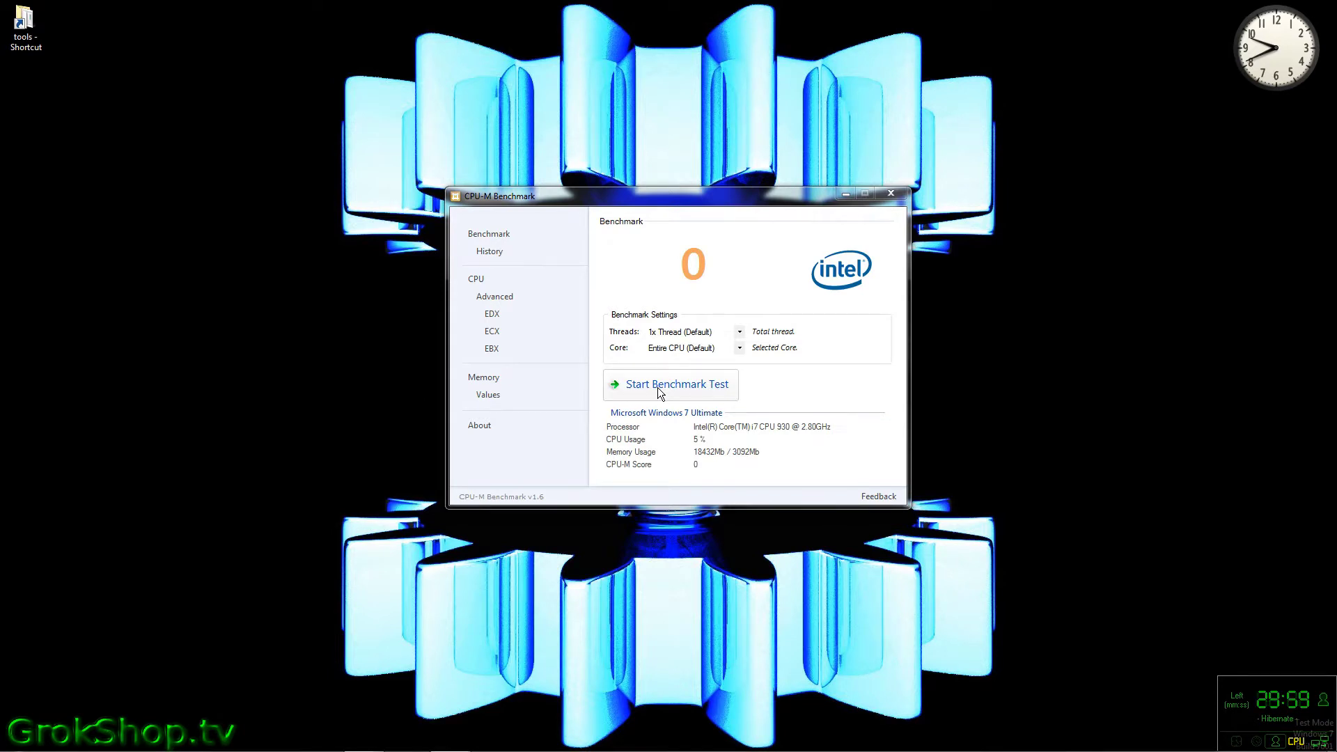
Run the CPU-M benchmark twice with 1x Thread and Entire CPU, checking the available core options between runs.
{"action": "left_click", "coordinate": [657, 388]}
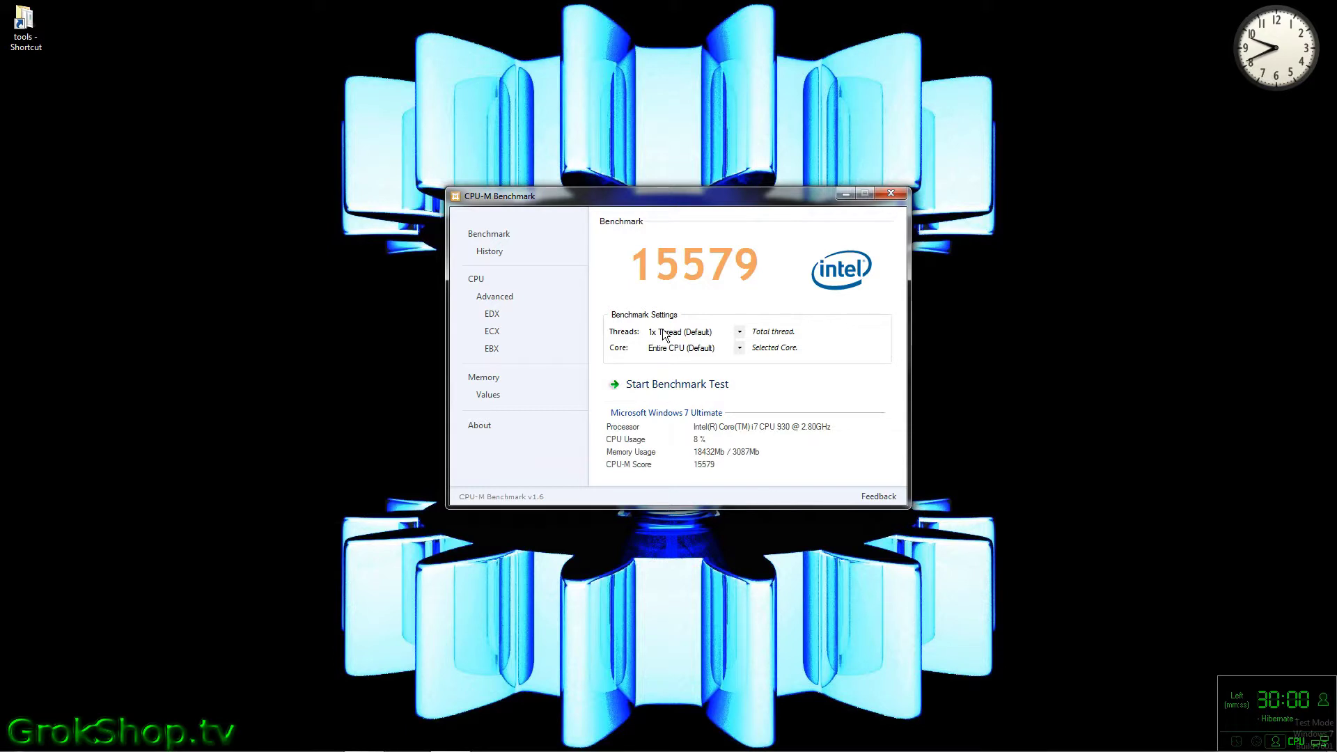
{"action": "left_click", "coordinate": [739, 348]}
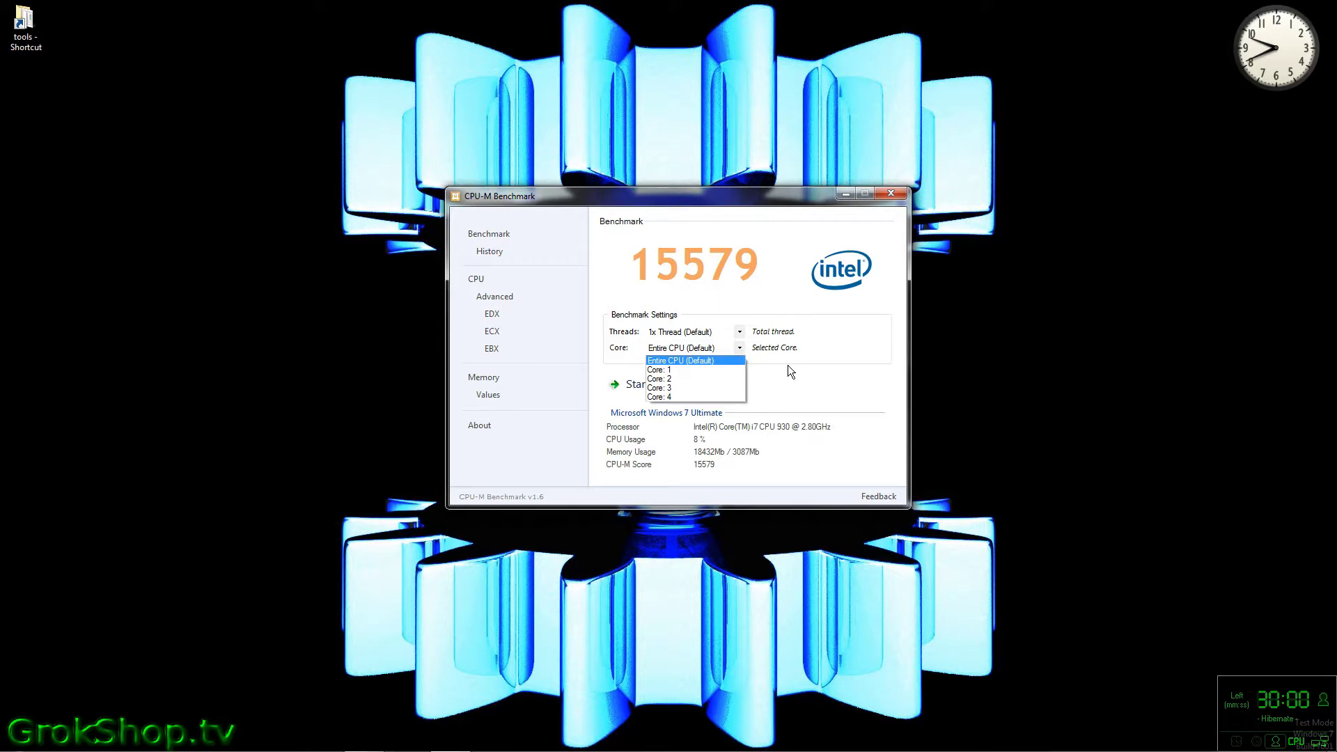
{"action": "left_click", "coordinate": [788, 365]}
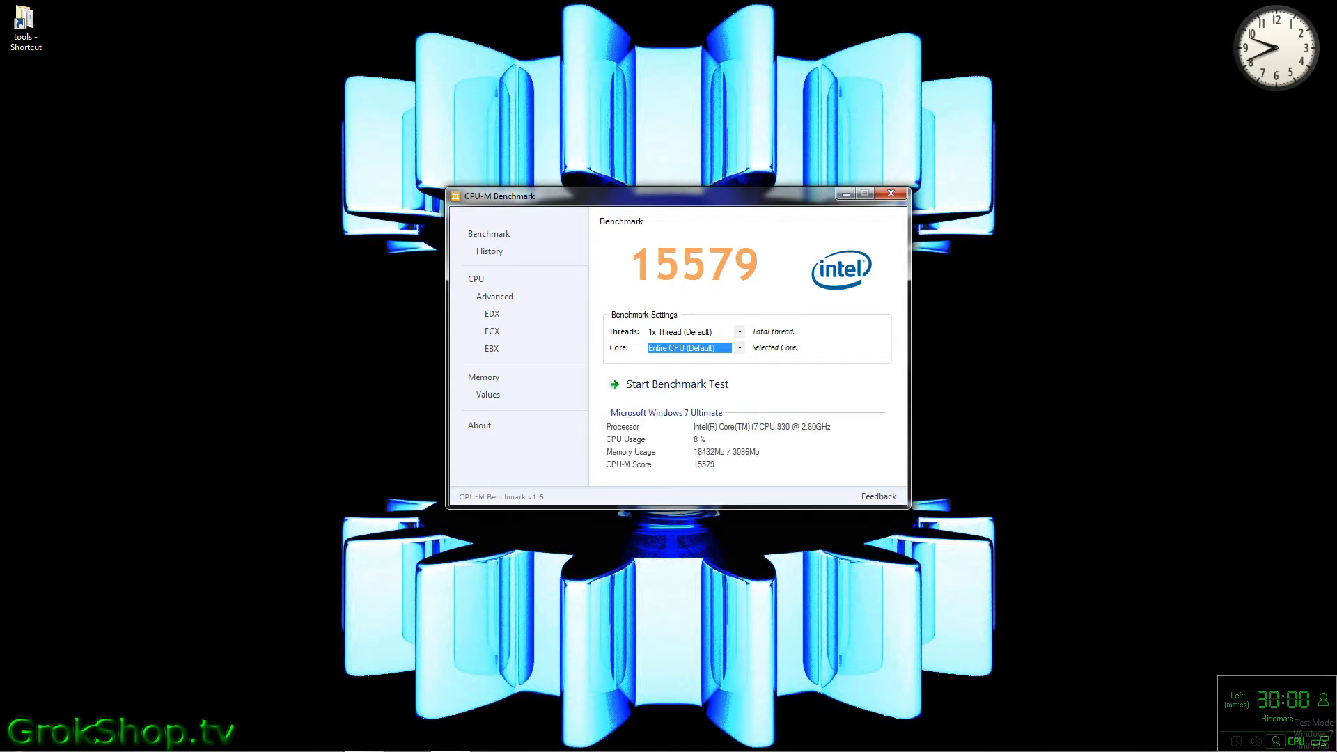
{"action": "left_click", "coordinate": [397, 471]}
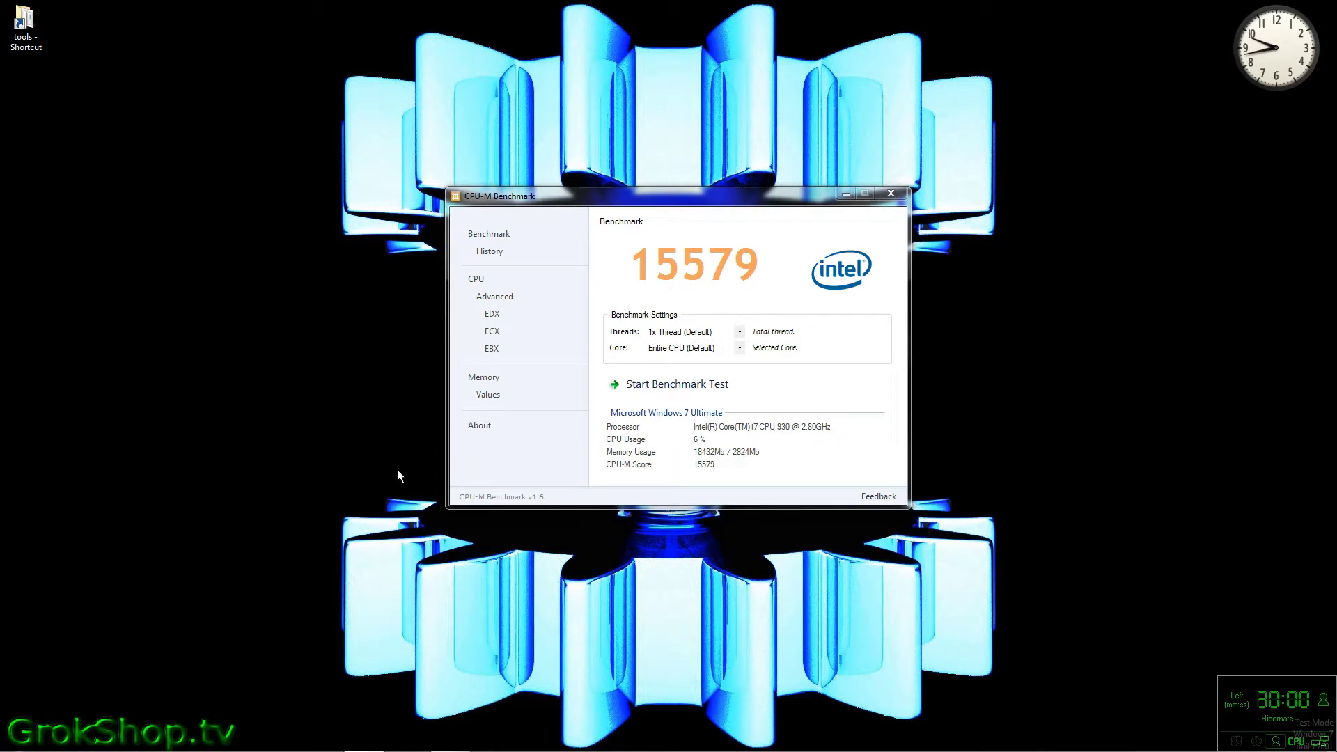
{"action": "left_click", "coordinate": [641, 390]}
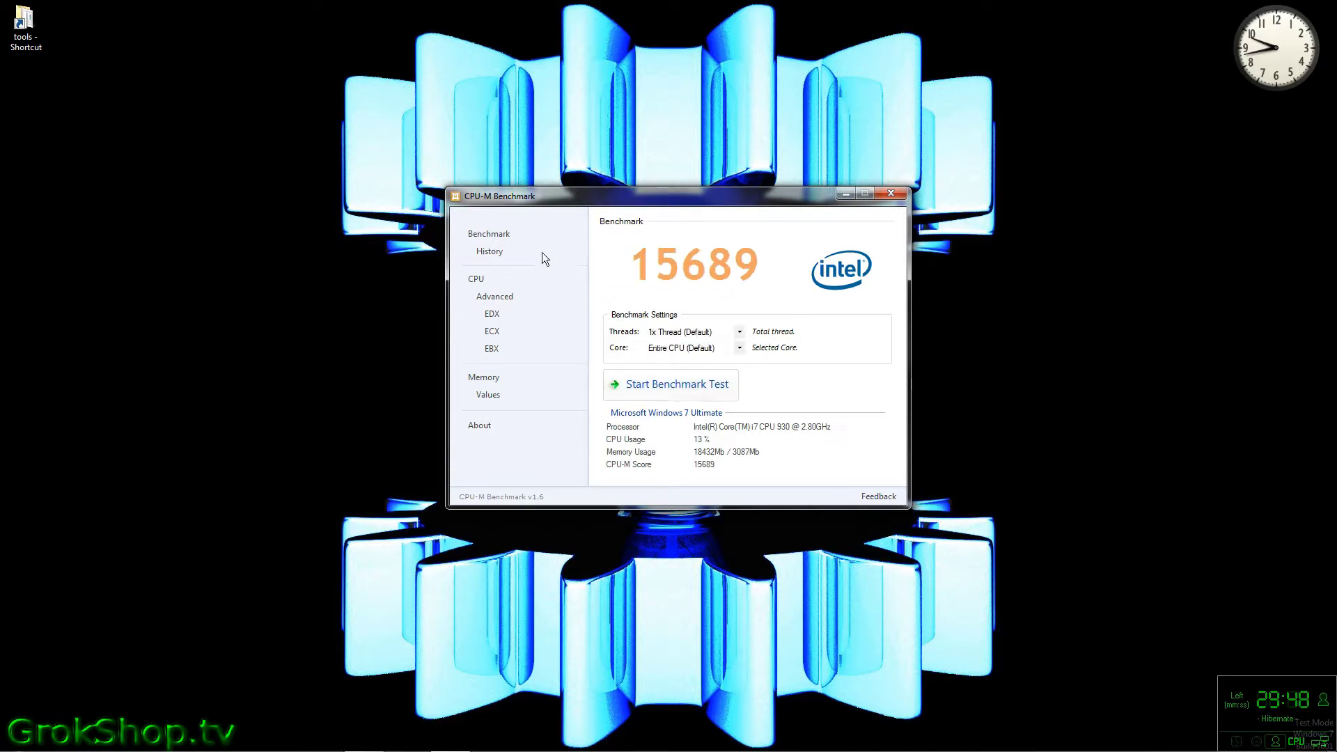
Review CPU-M Benchmark's score history, CPU details, advanced CPUID feature bits and memory information.
{"action": "left_click", "coordinate": [496, 252]}
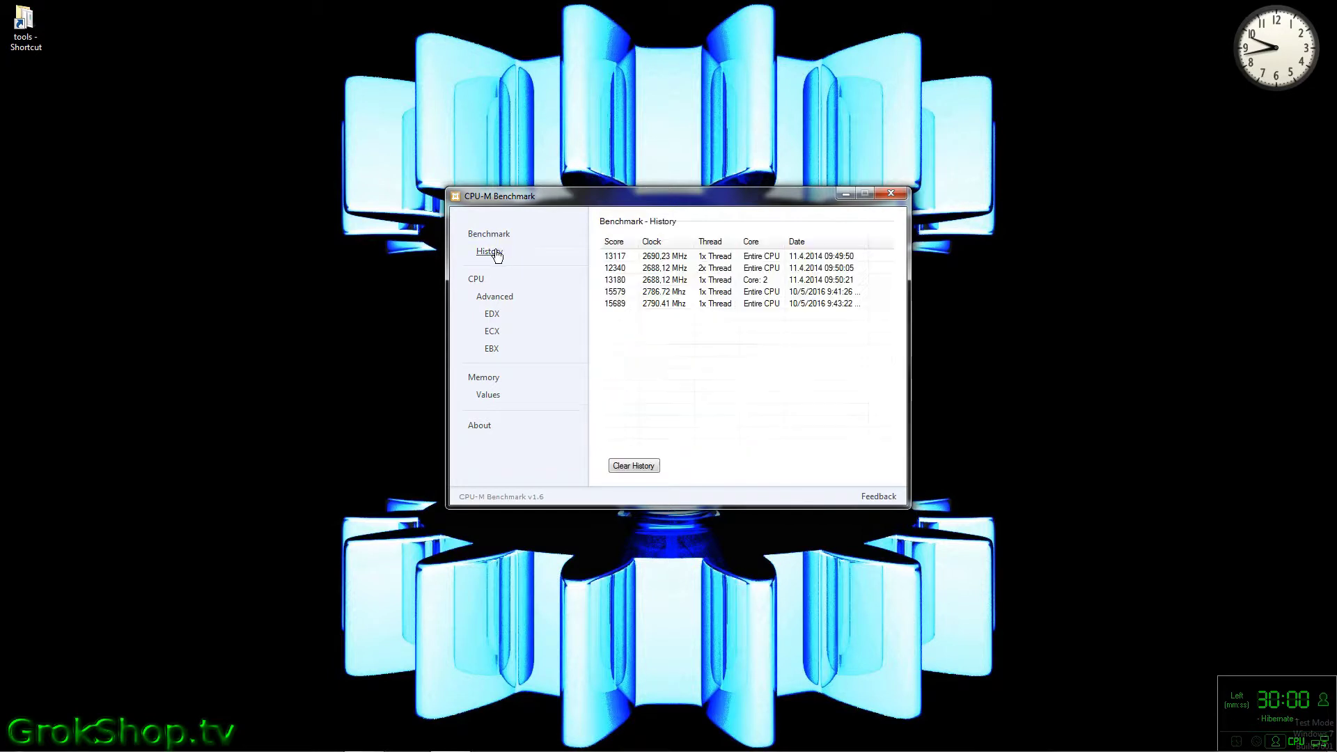
{"action": "left_click", "coordinate": [479, 282]}
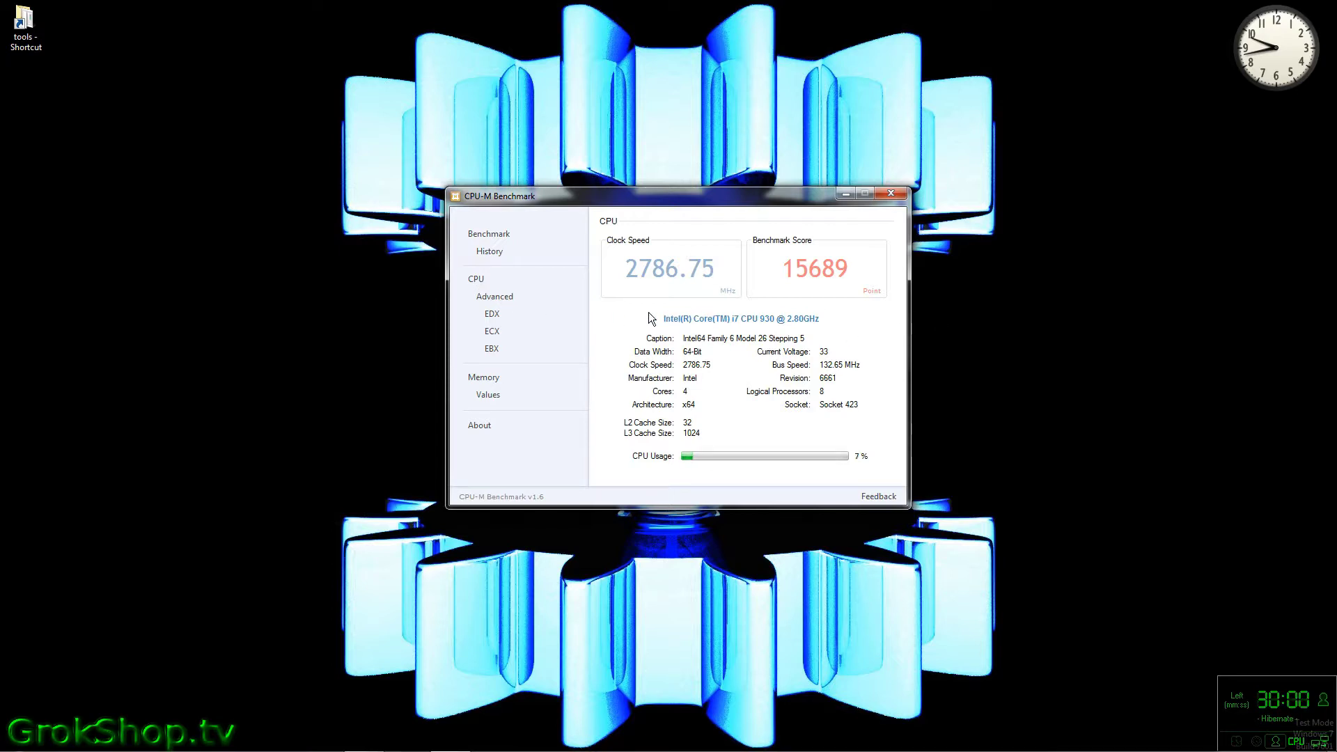
{"action": "left_click", "coordinate": [492, 319]}
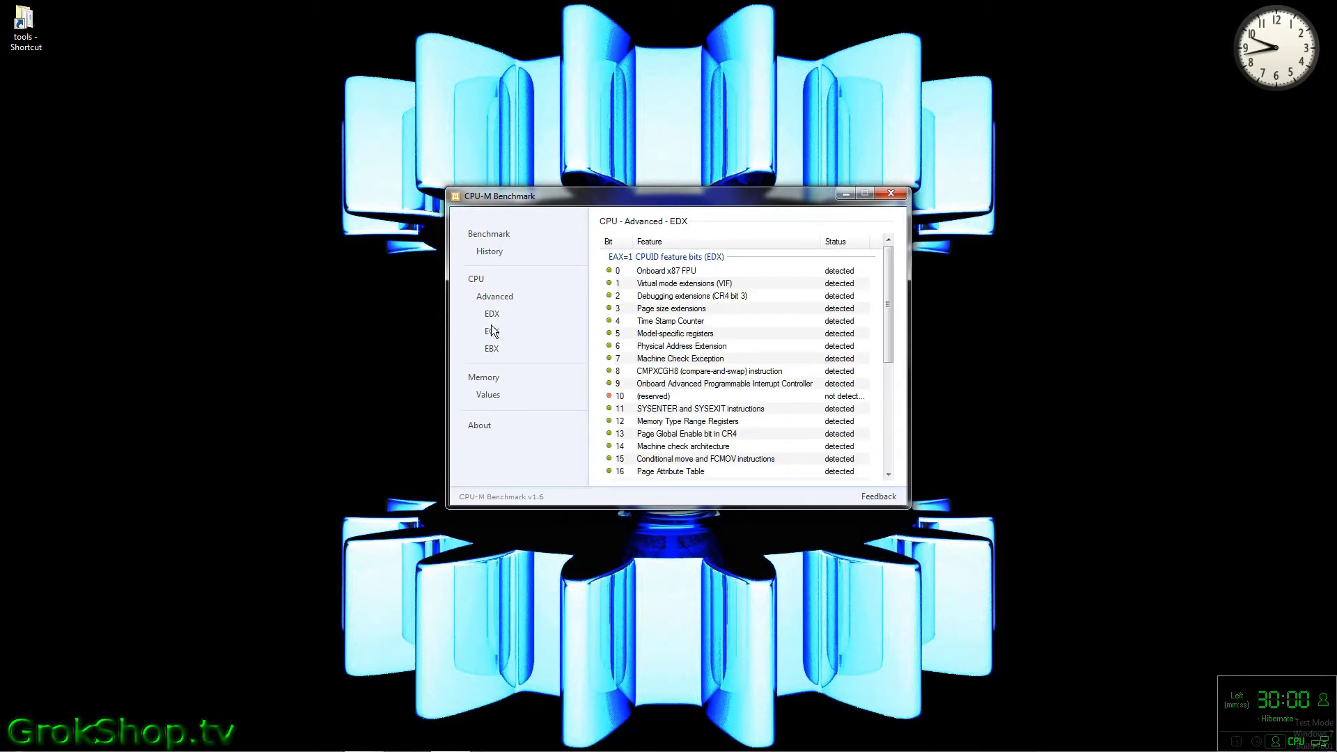
{"action": "left_click", "coordinate": [491, 334]}
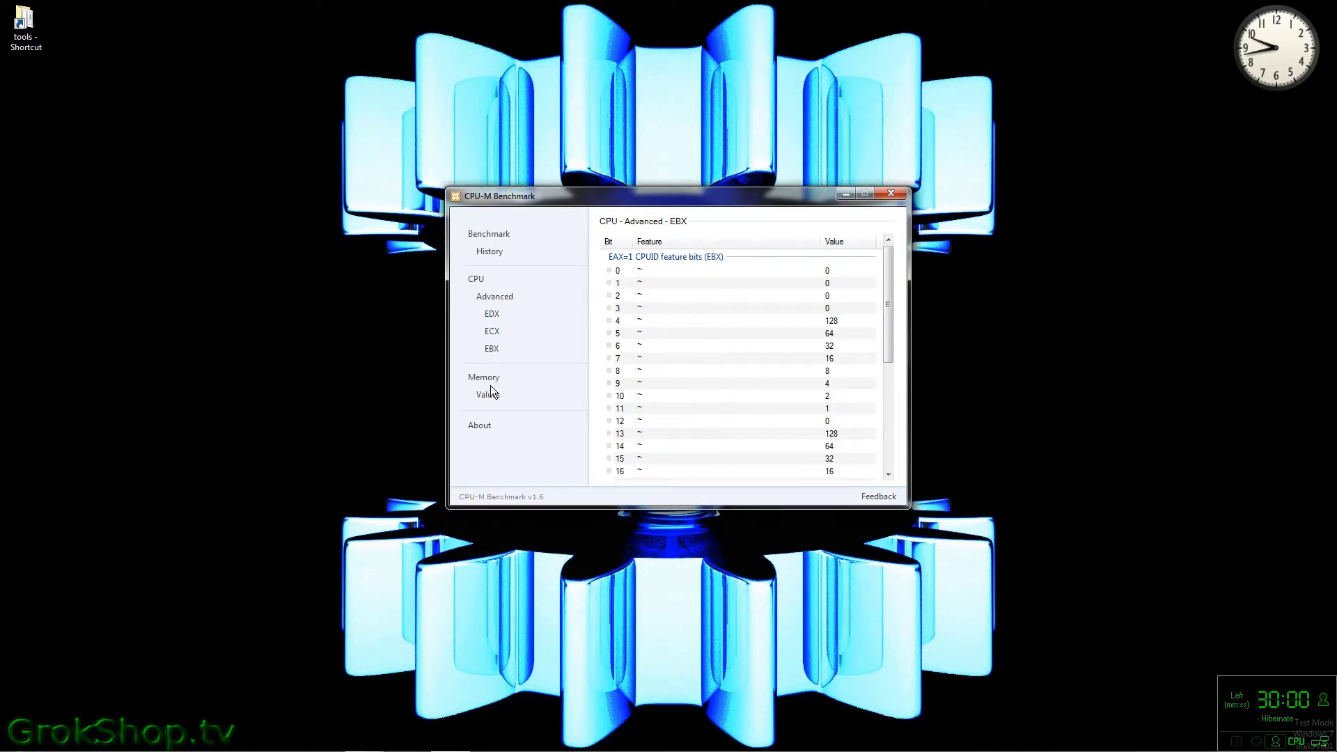
{"action": "left_click", "coordinate": [488, 379]}
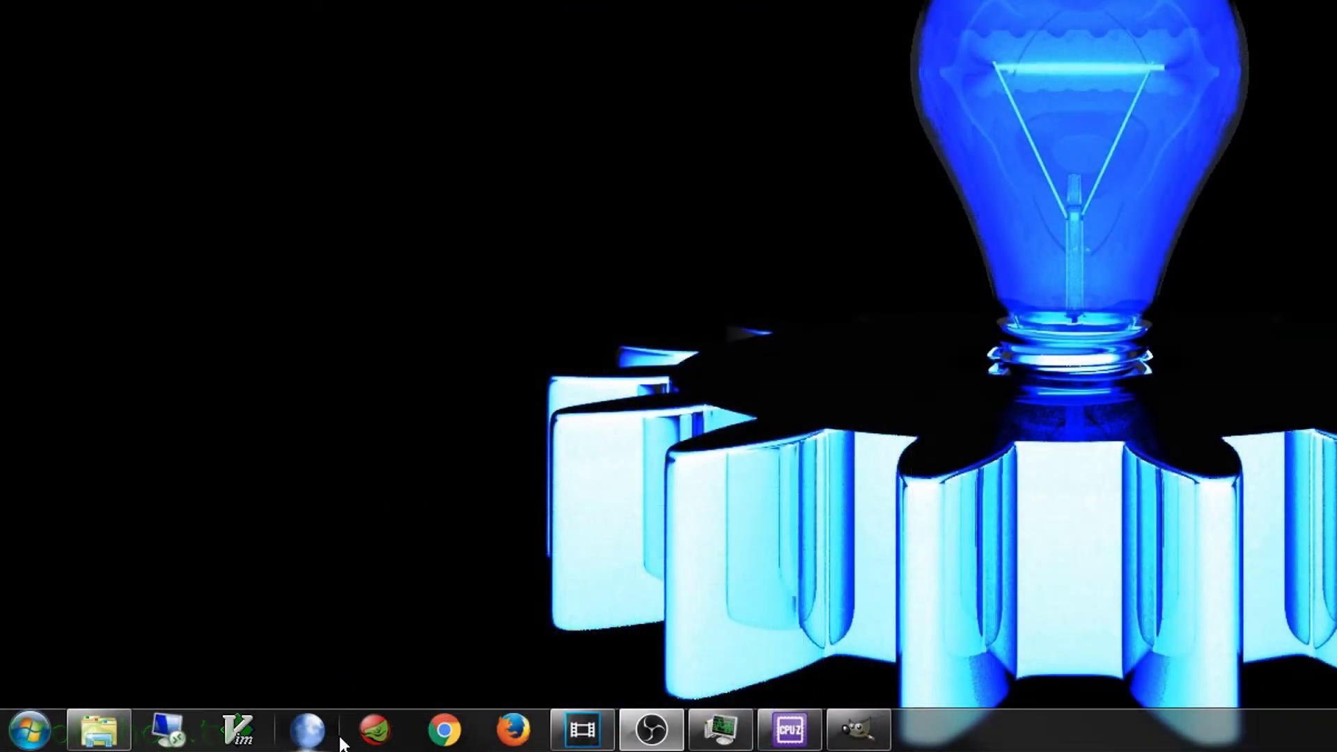
{"action": "left_click", "coordinate": [310, 744]}
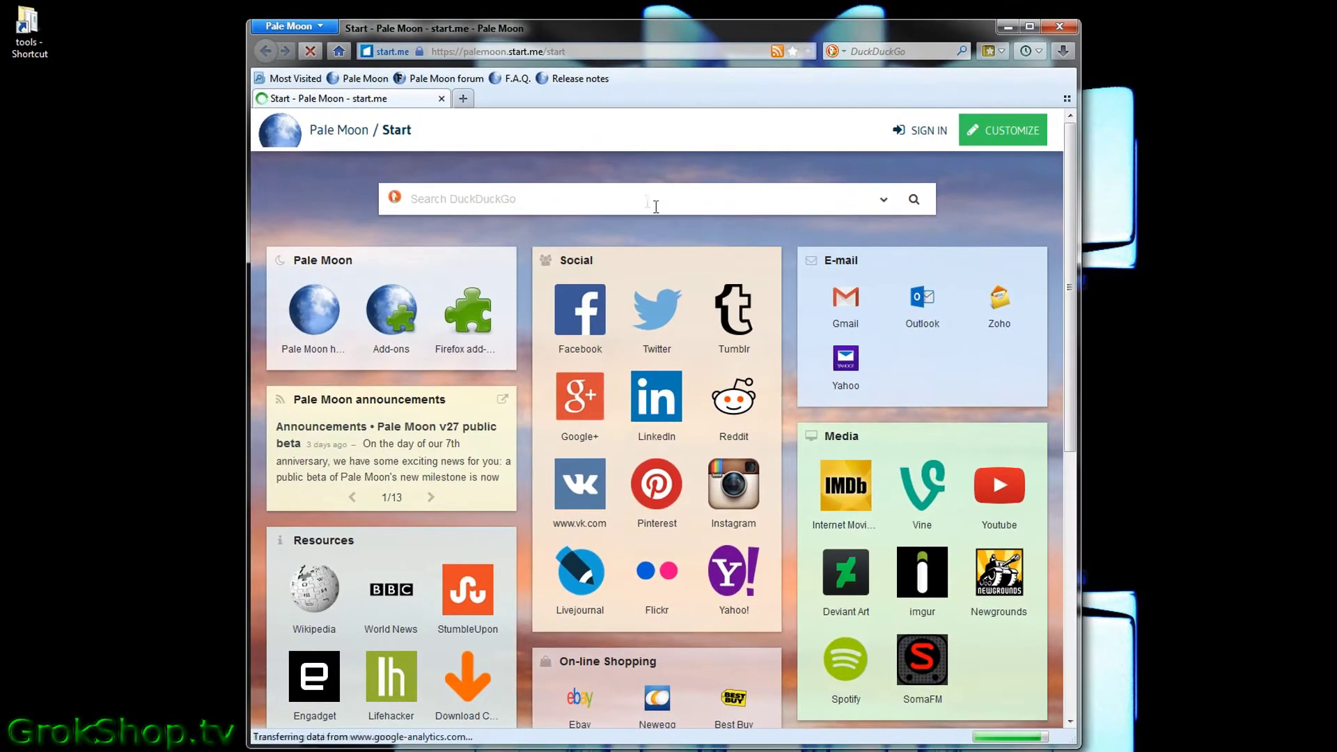
{"action": "left_click", "coordinate": [647, 55]}
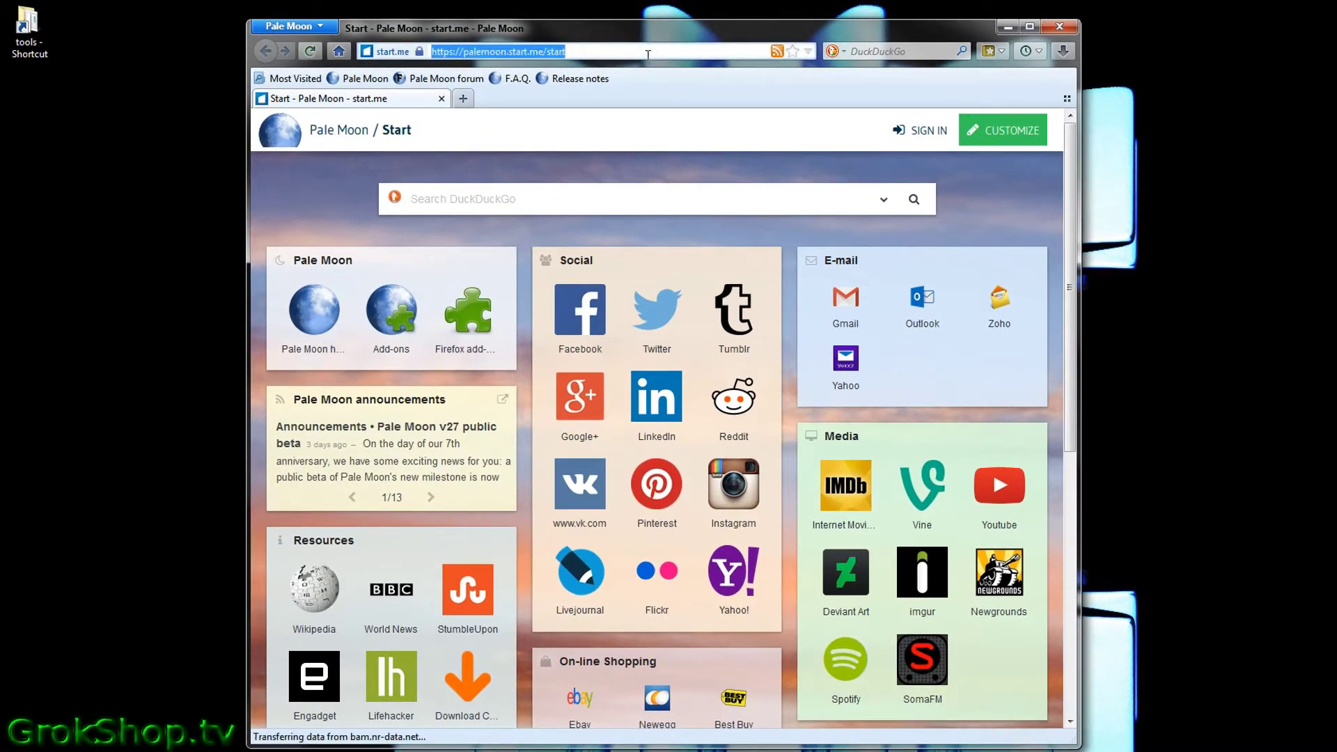
{"action": "type", "text": "http://www.cpu-upgrade.com/index.html"}
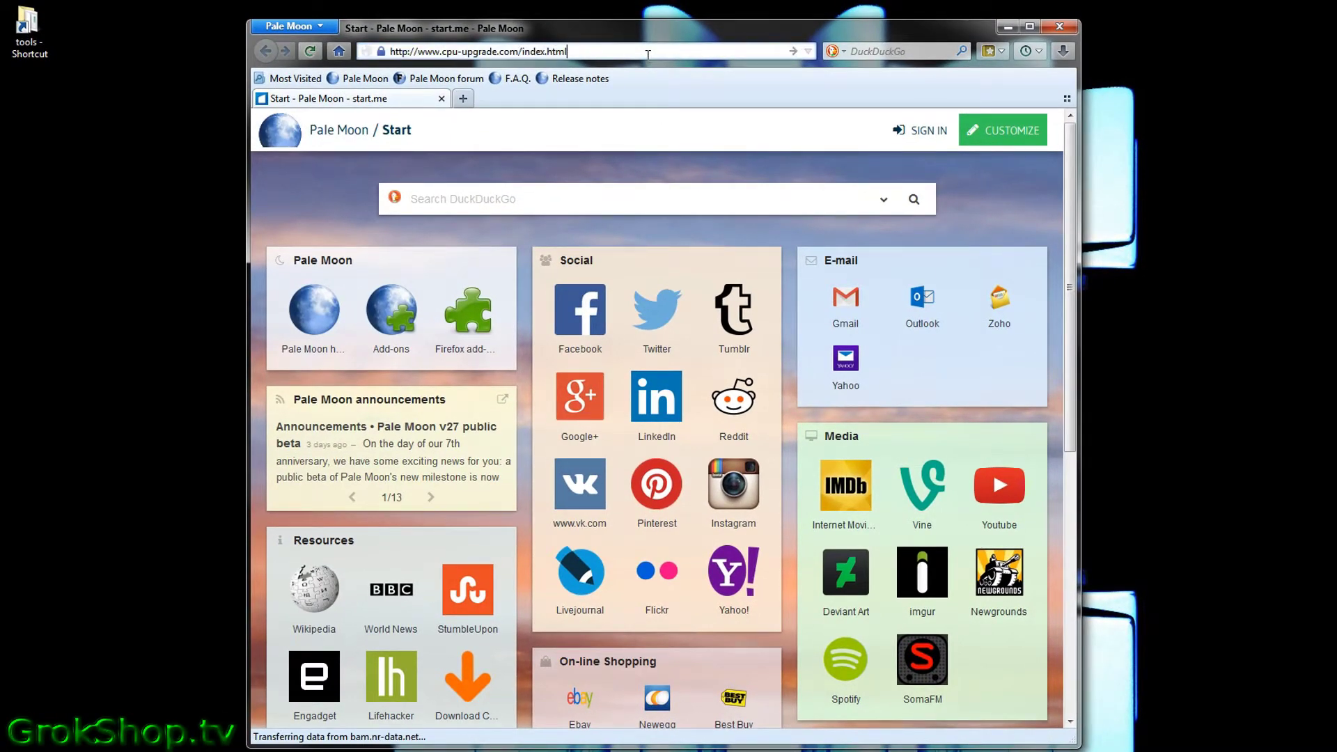
{"action": "key", "text": "Return"}
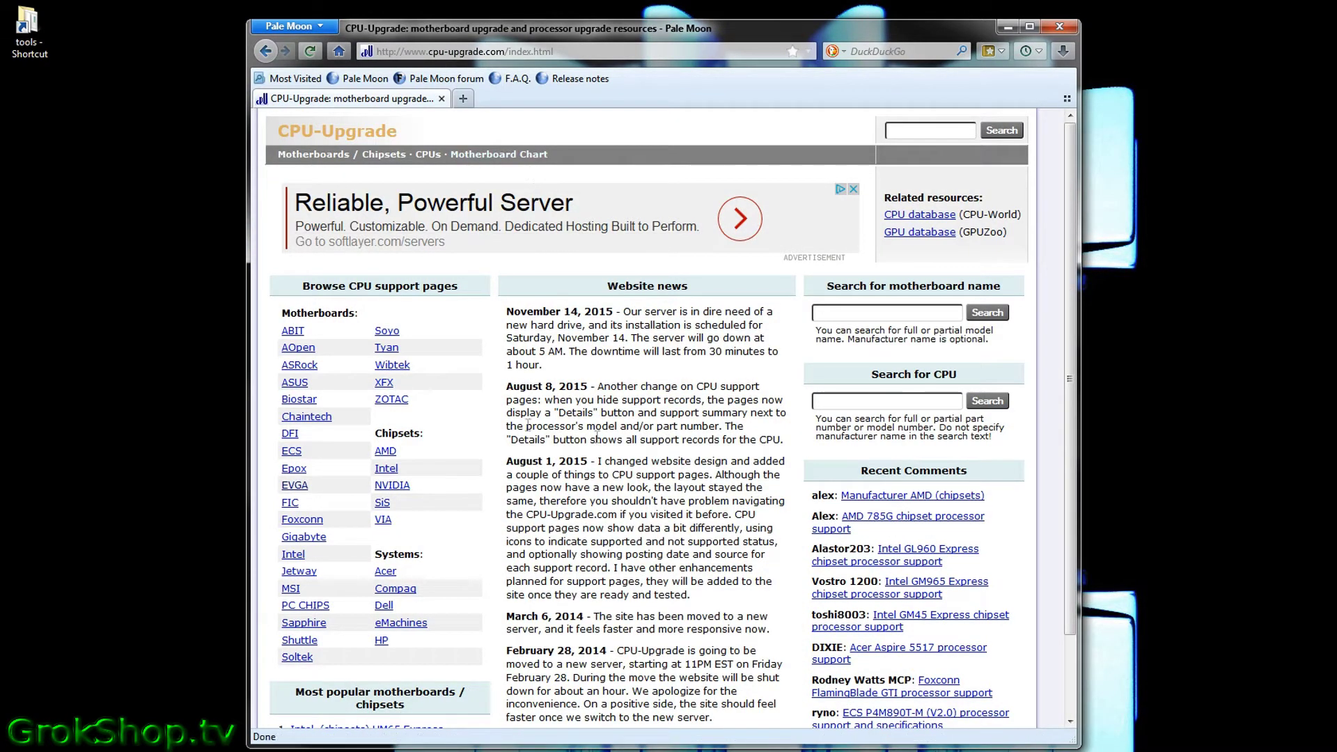
Open the processor support page for the EVGA X58 SLI3 motherboard and examine its CPU compatibility list.
{"action": "left_click", "coordinate": [295, 486]}
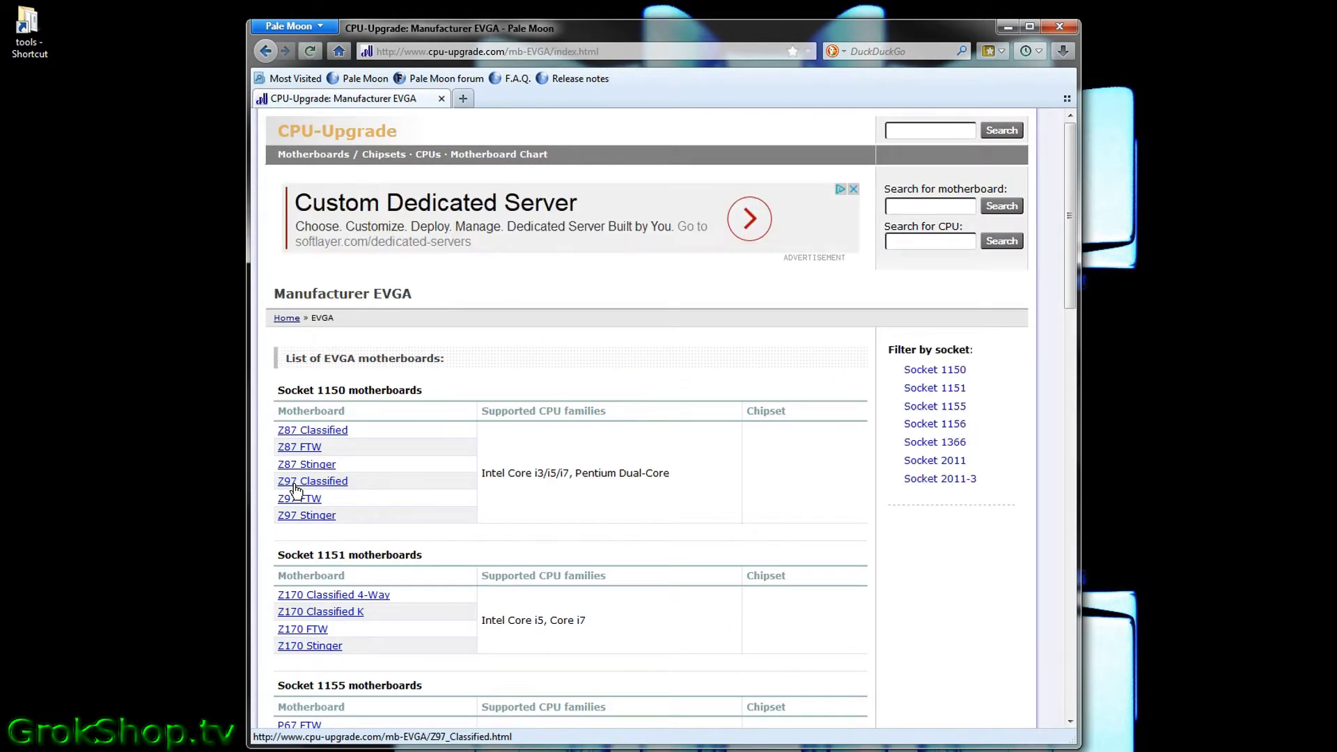
{"action": "scroll", "coordinate": [295, 489], "scroll_direction": "down", "scroll_amount": 10}
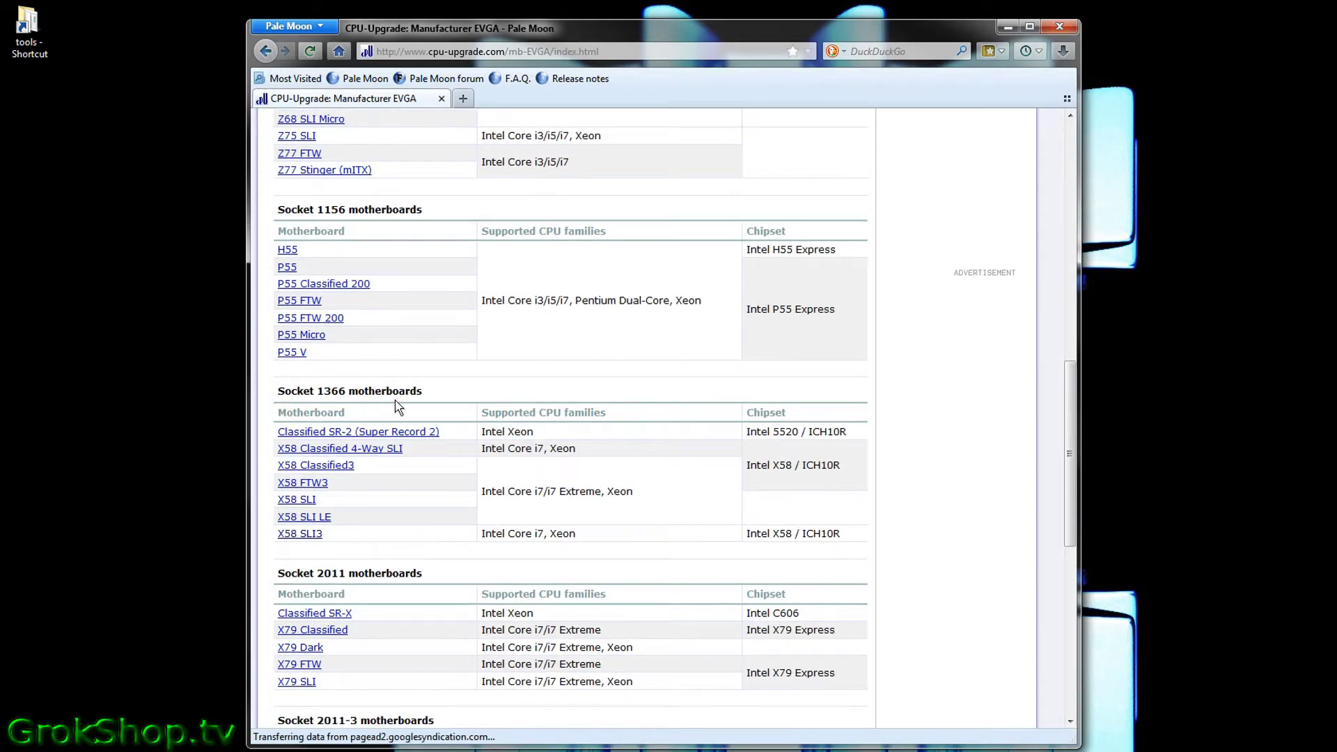
{"action": "left_click", "coordinate": [307, 535]}
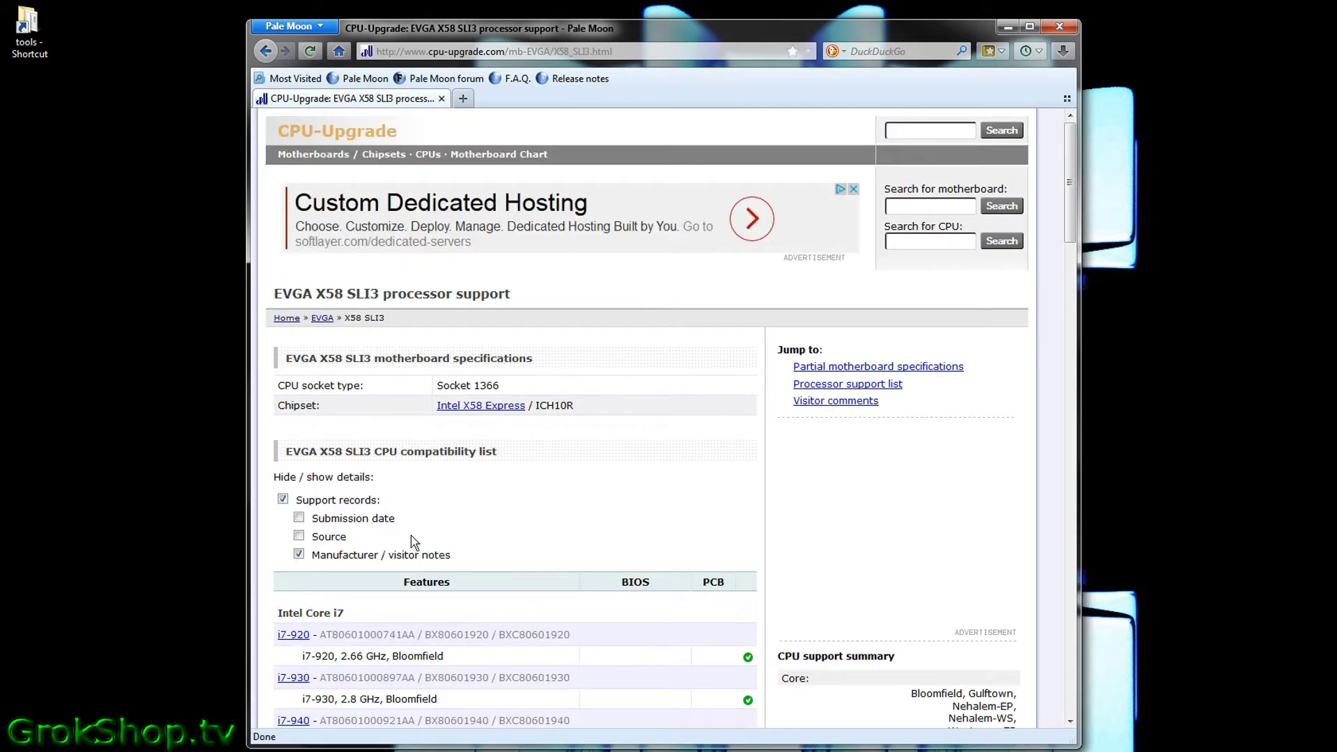
{"action": "scroll", "coordinate": [584, 468], "scroll_direction": "down", "scroll_amount": 10}
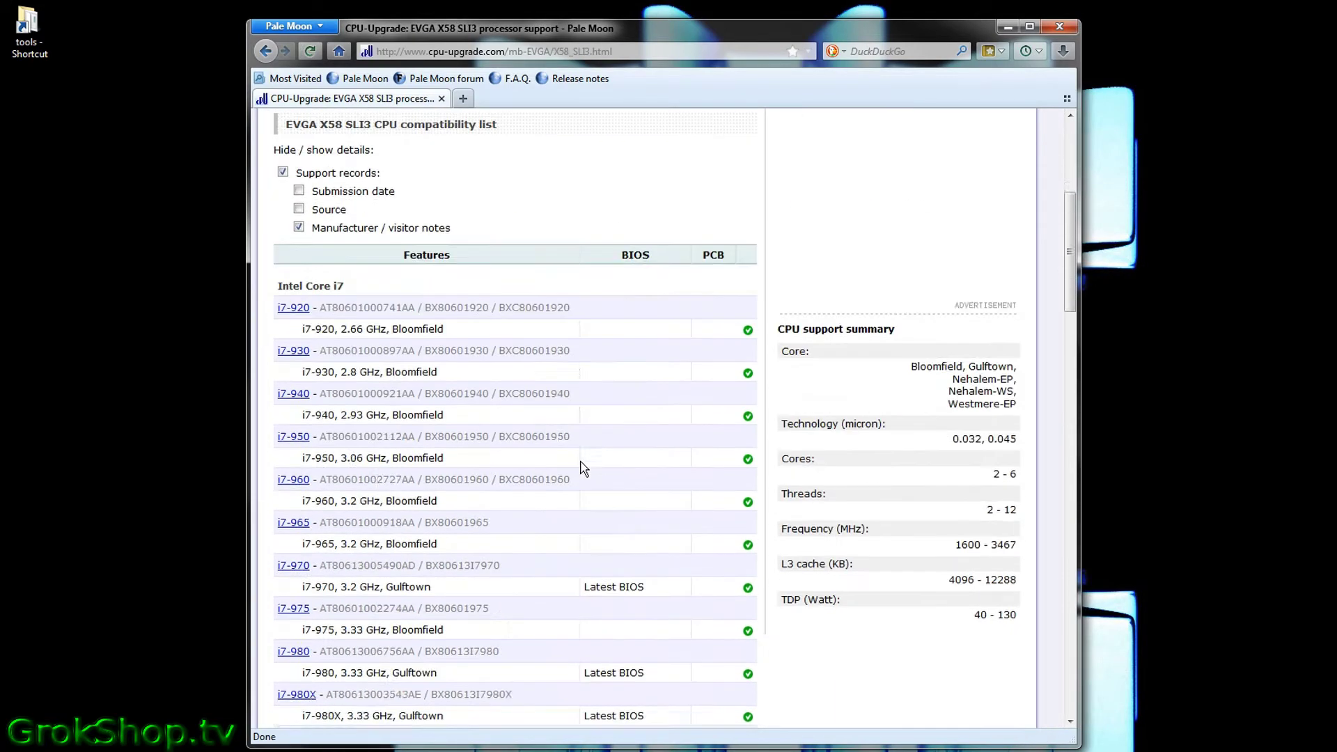
Look through the supported Intel Core i7 and Xeon processors in the compatibility list and highlight the Xeon X5680 entry.
{"action": "scroll", "coordinate": [684, 349], "scroll_direction": "up", "scroll_amount": 6}
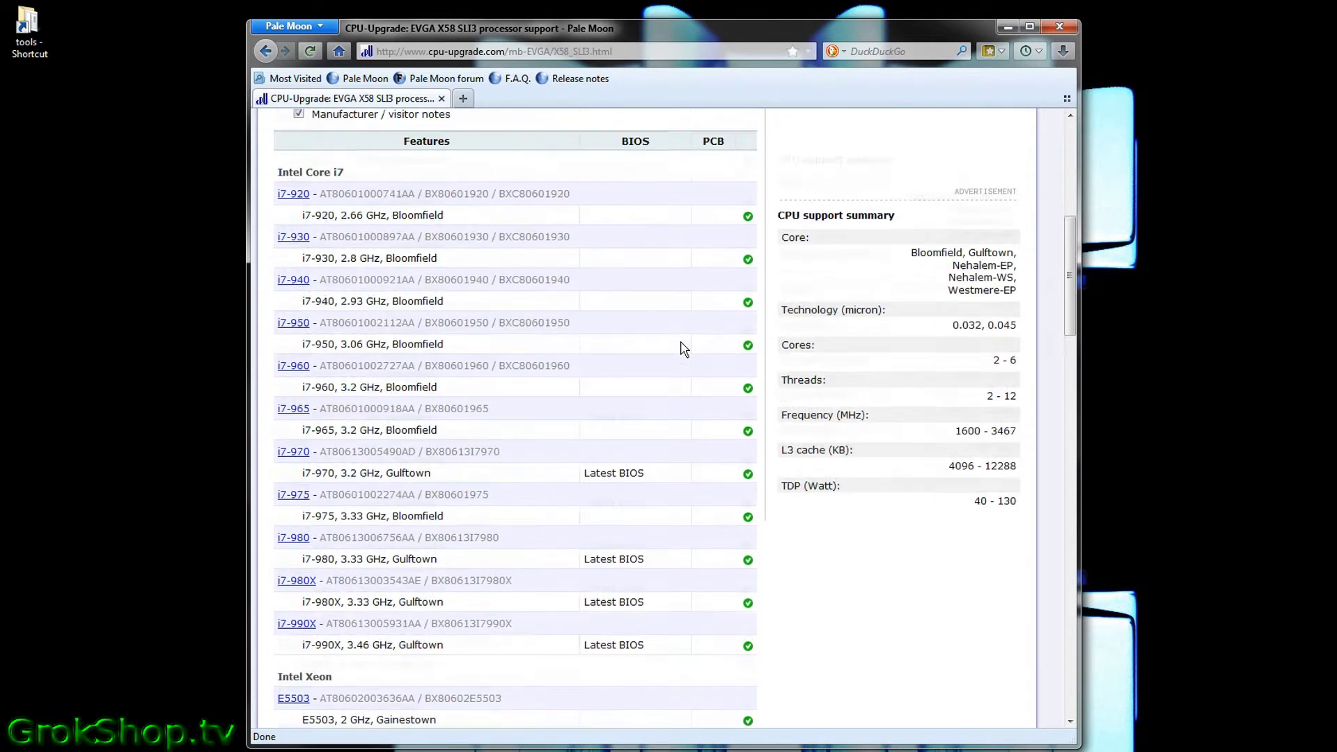
{"action": "scroll", "coordinate": [367, 348], "scroll_direction": "down", "scroll_amount": 6}
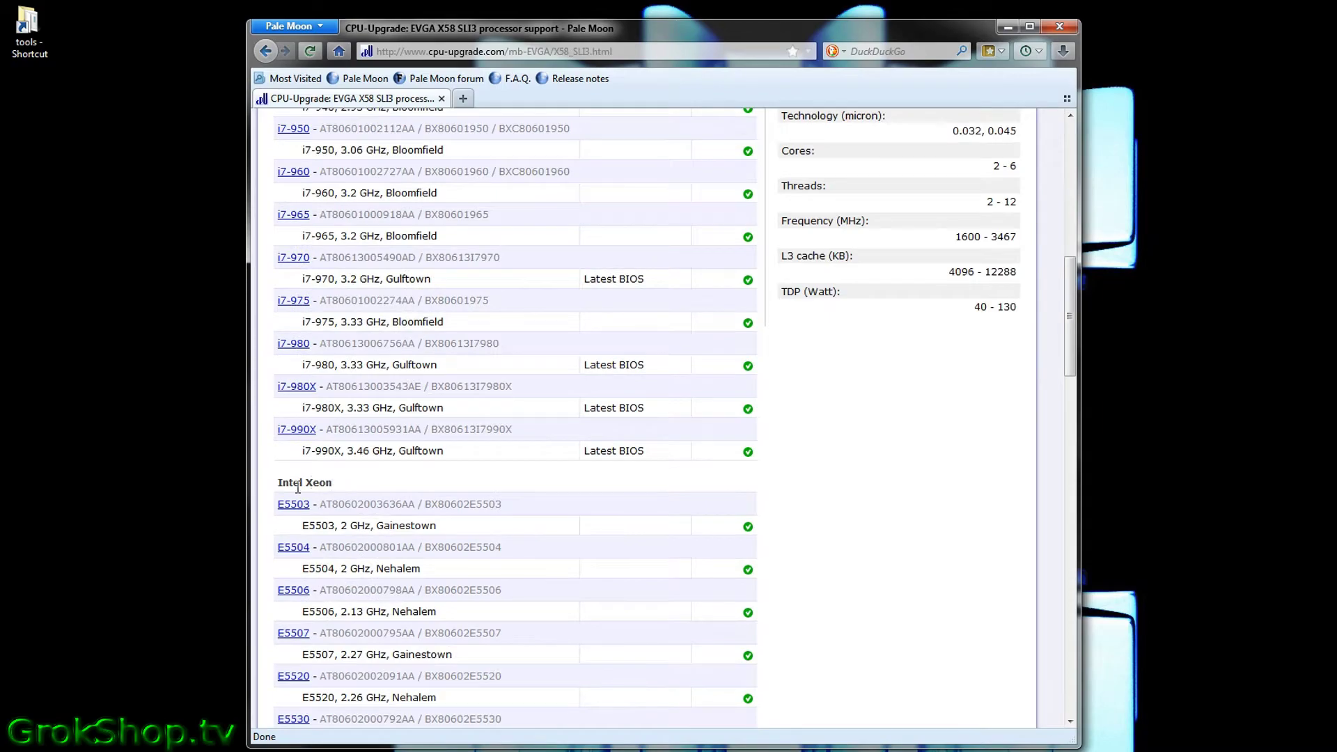
{"action": "scroll", "coordinate": [372, 480], "scroll_direction": "down", "scroll_amount": 7}
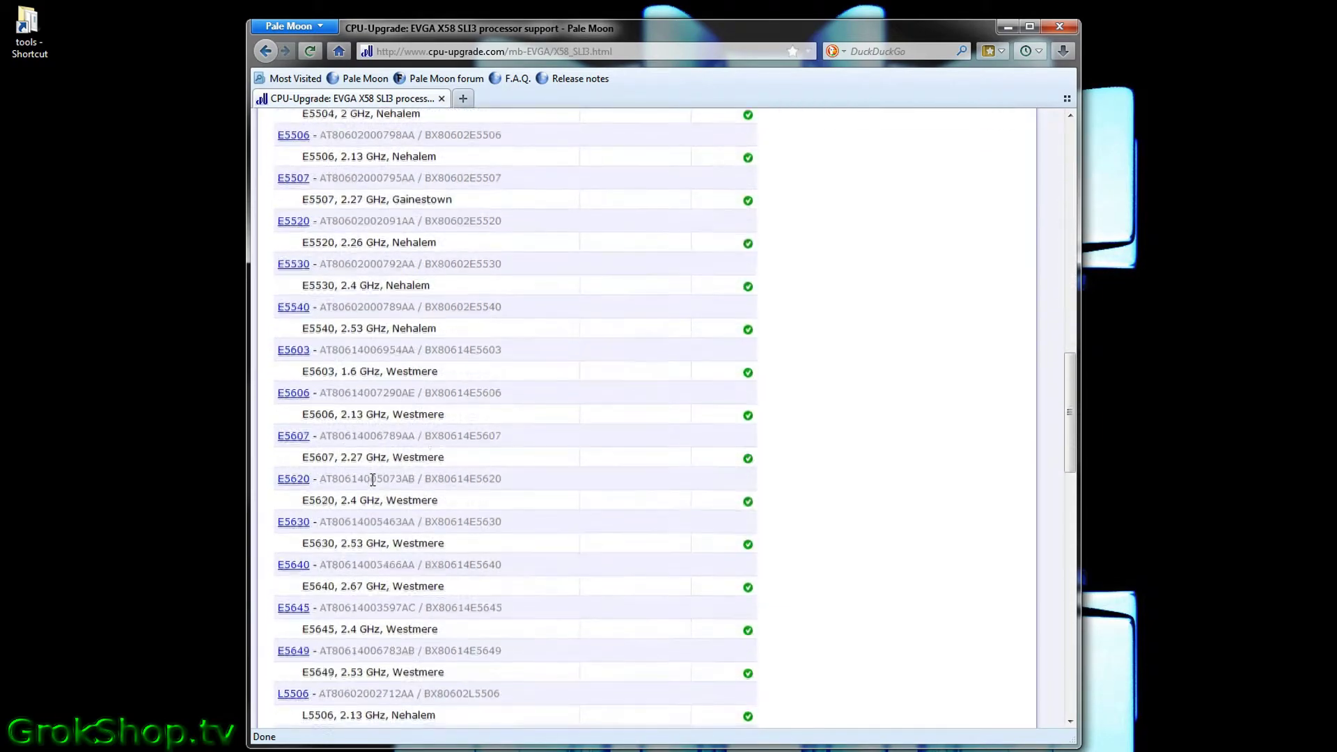
{"action": "scroll", "coordinate": [372, 480], "scroll_direction": "down", "scroll_amount": 17}
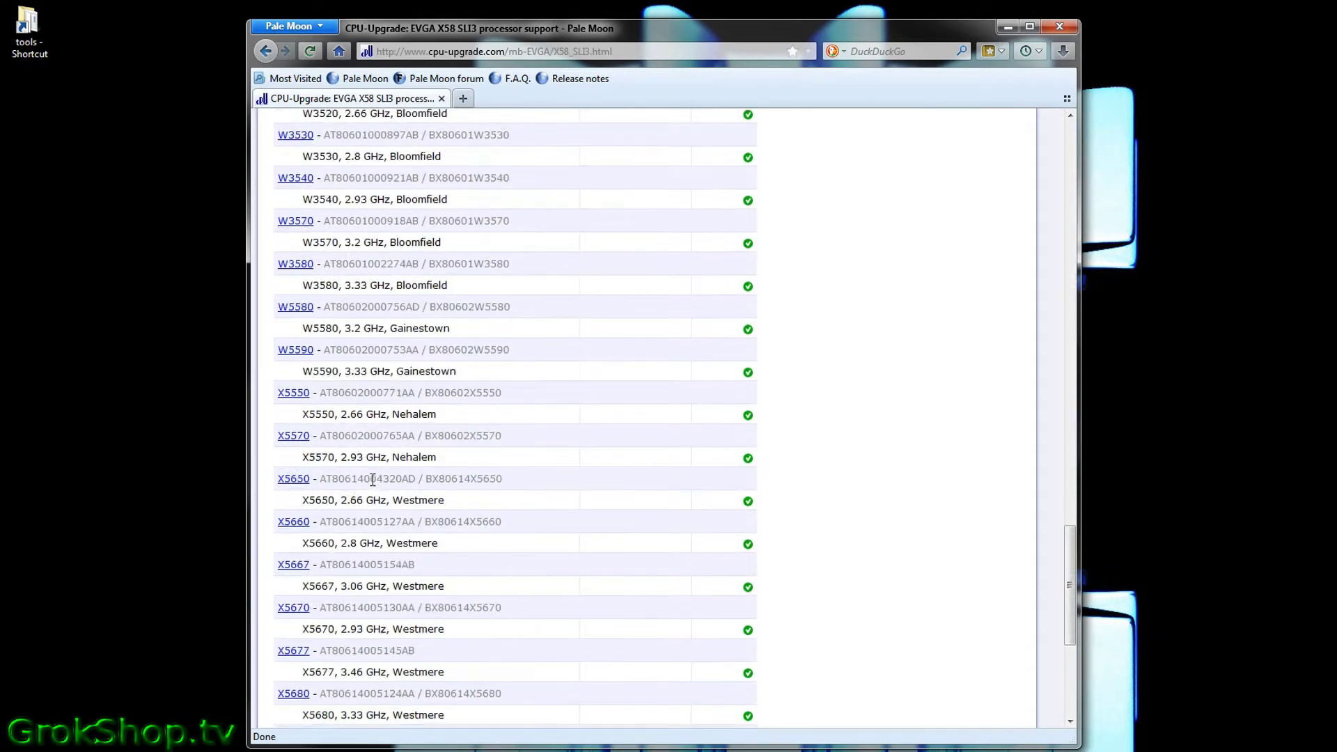
{"action": "scroll", "coordinate": [372, 480], "scroll_direction": "down", "scroll_amount": 5}
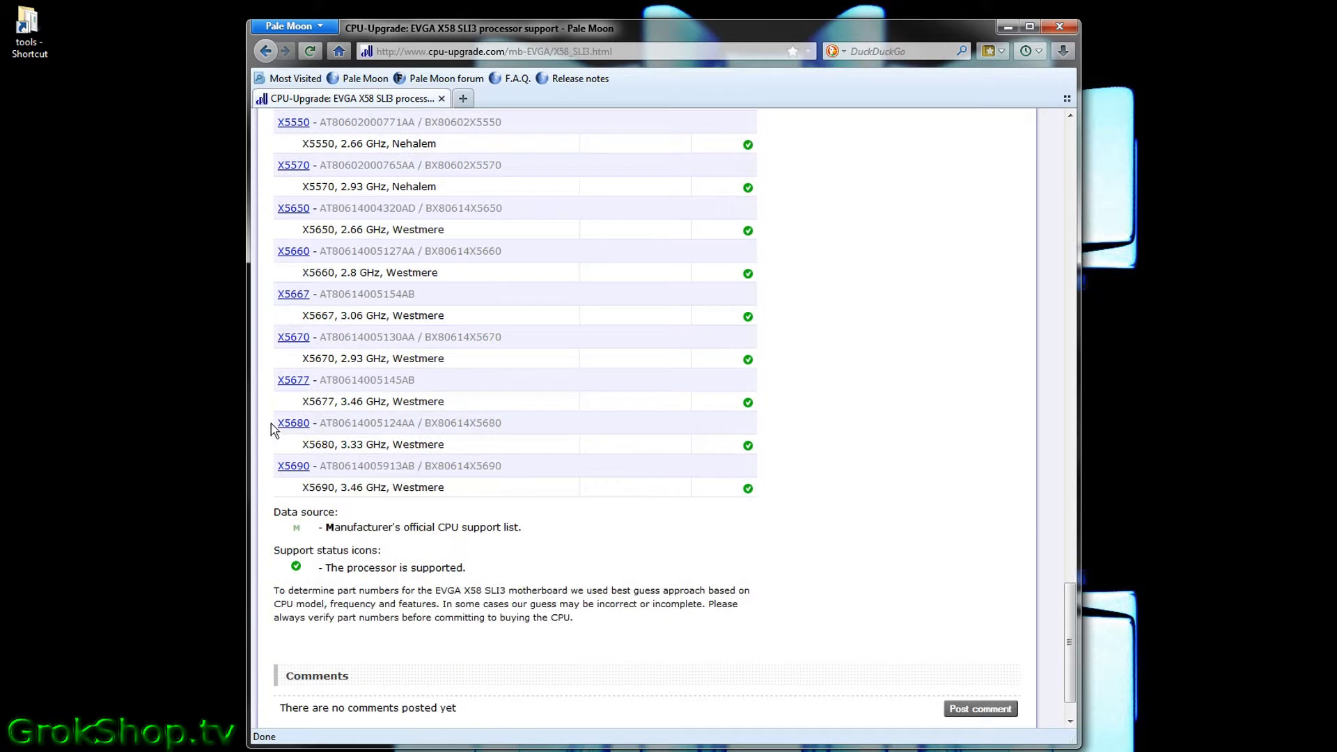
{"action": "left_click_drag", "start_coordinate": [272, 425], "coordinate": [761, 453]}
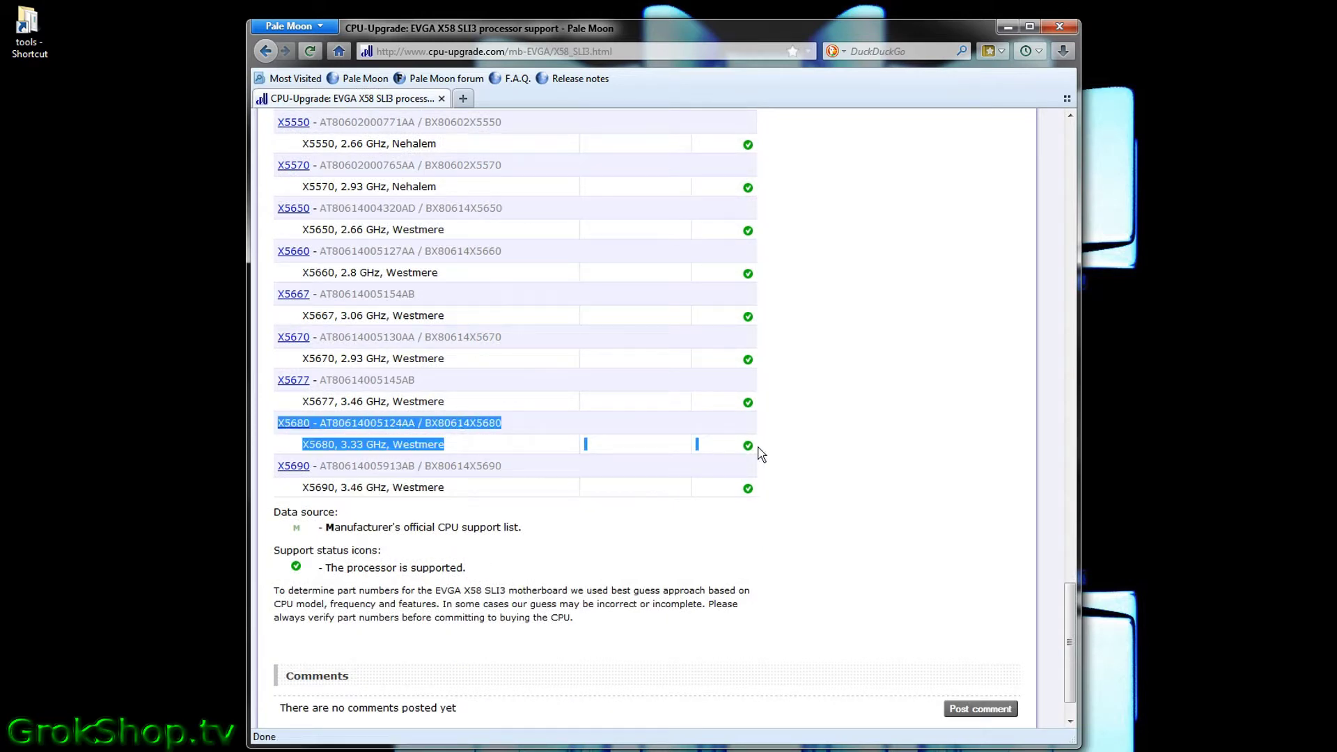
Open the Intel Xeon X5680 page and examine its general specs, instruction sets, S-Spec numbers and the table of similar CPUs.
{"action": "left_click", "coordinate": [295, 425]}
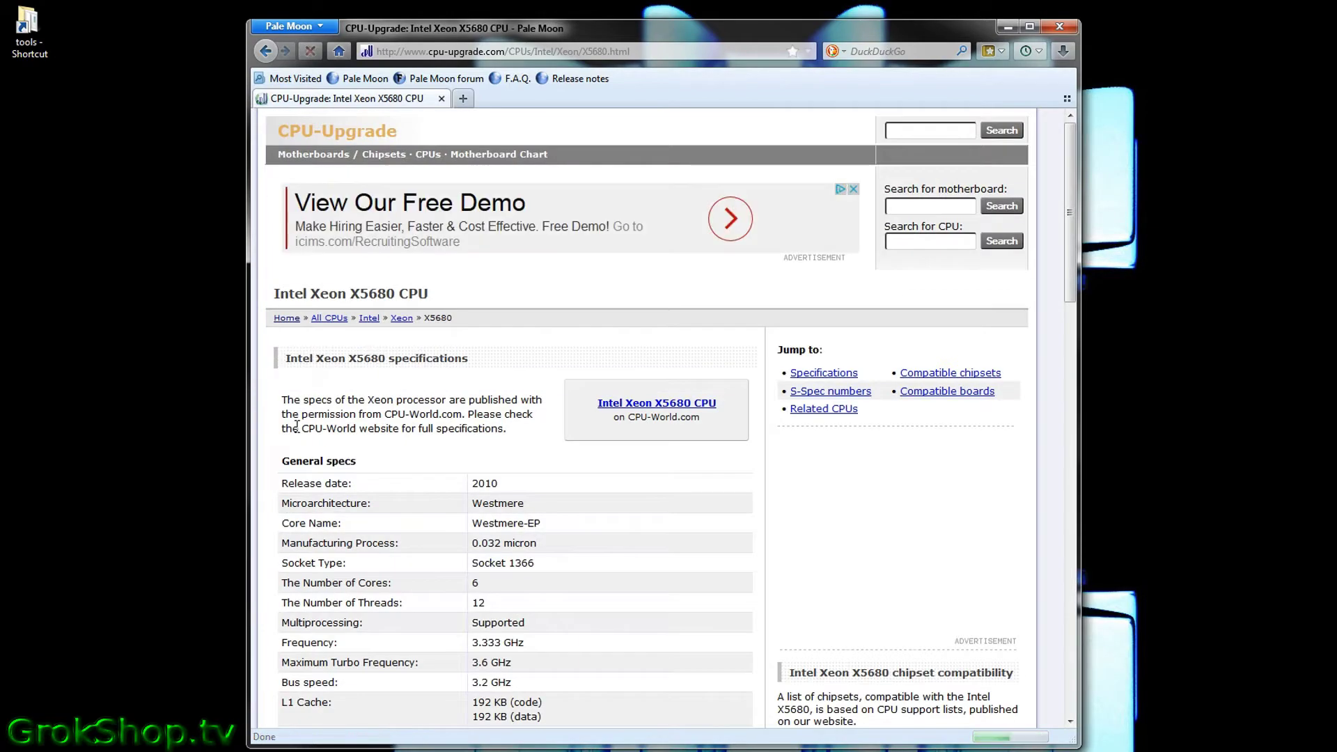
{"action": "scroll", "coordinate": [463, 453], "scroll_direction": "down", "scroll_amount": 5}
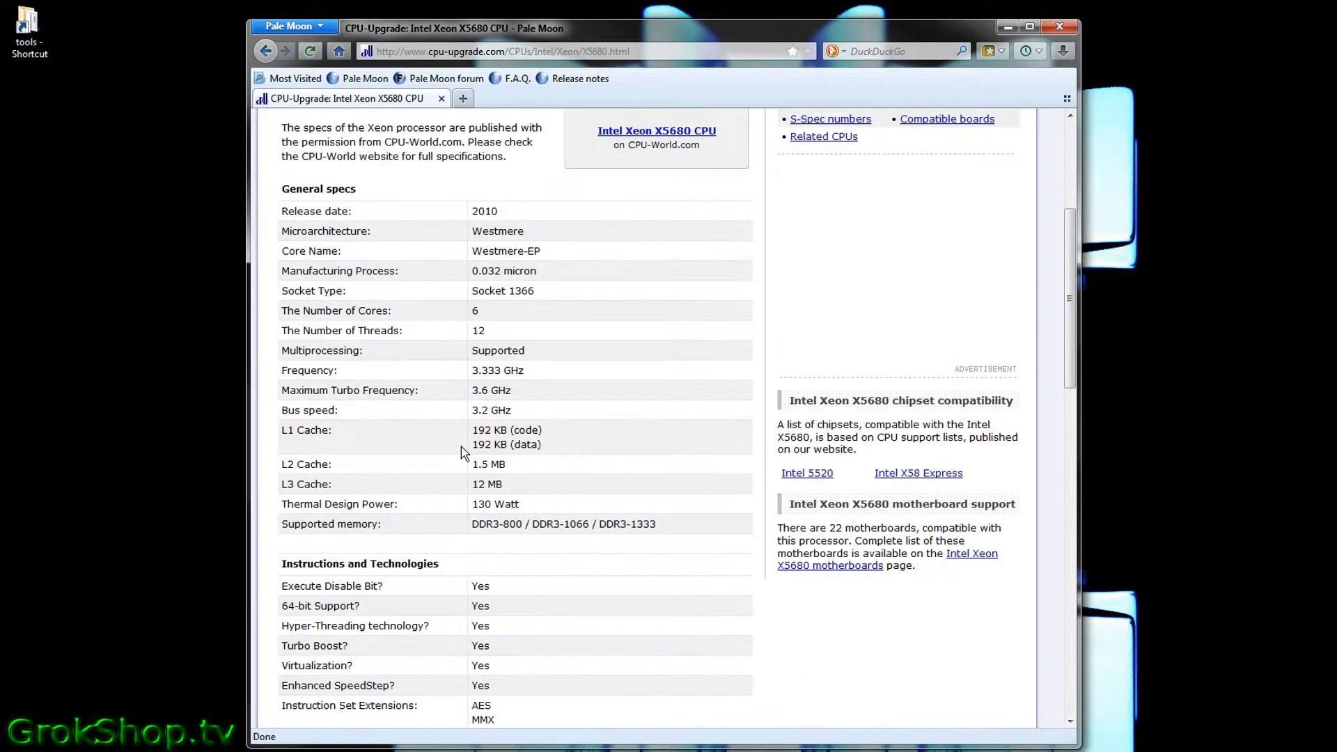
{"action": "scroll", "coordinate": [463, 453], "scroll_direction": "down", "scroll_amount": 6}
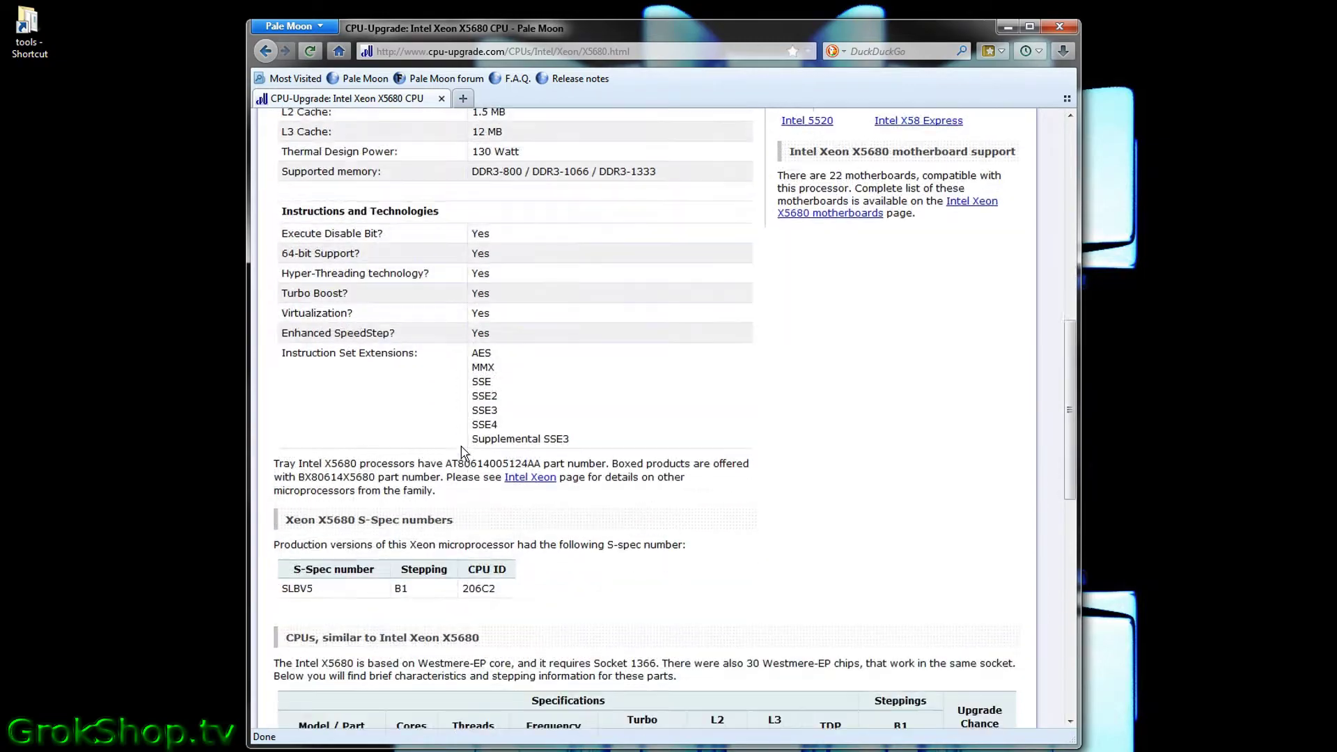
{"action": "scroll", "coordinate": [464, 452], "scroll_direction": "down", "scroll_amount": 3}
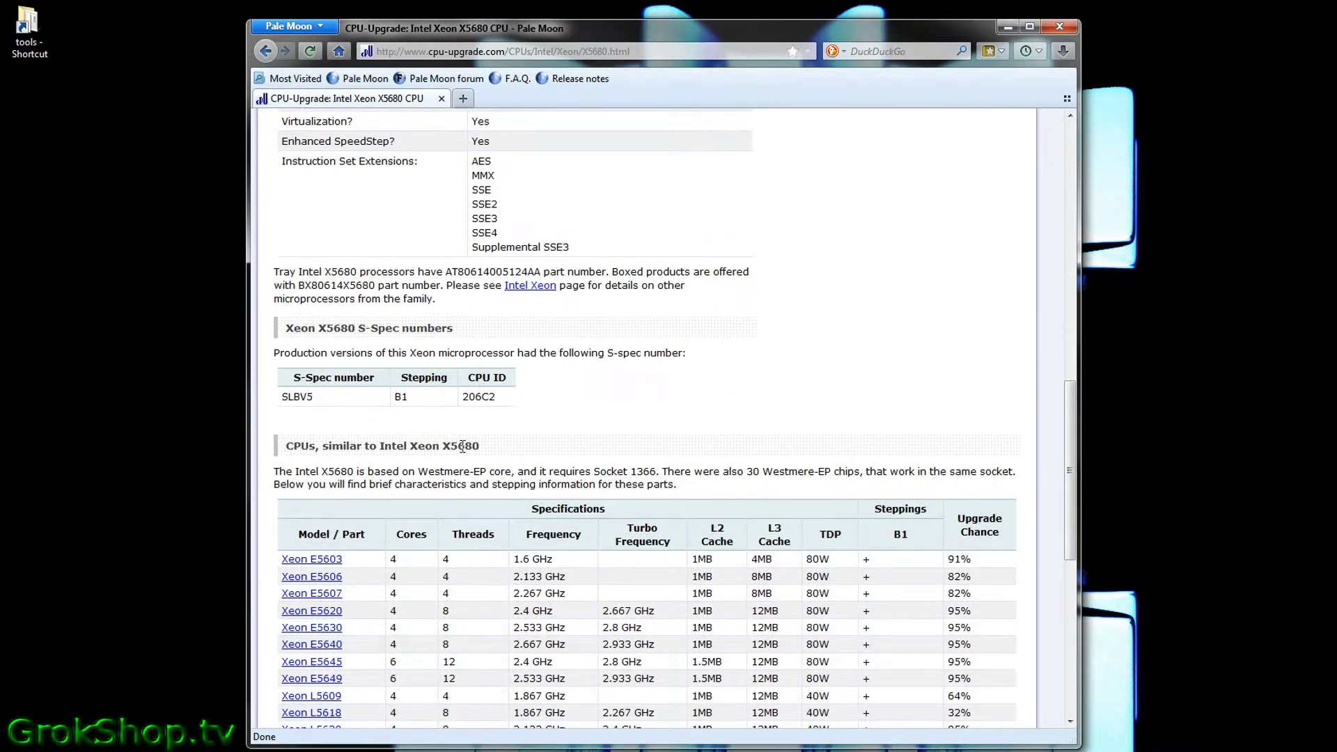
{"action": "scroll", "coordinate": [463, 446], "scroll_direction": "down", "scroll_amount": 2}
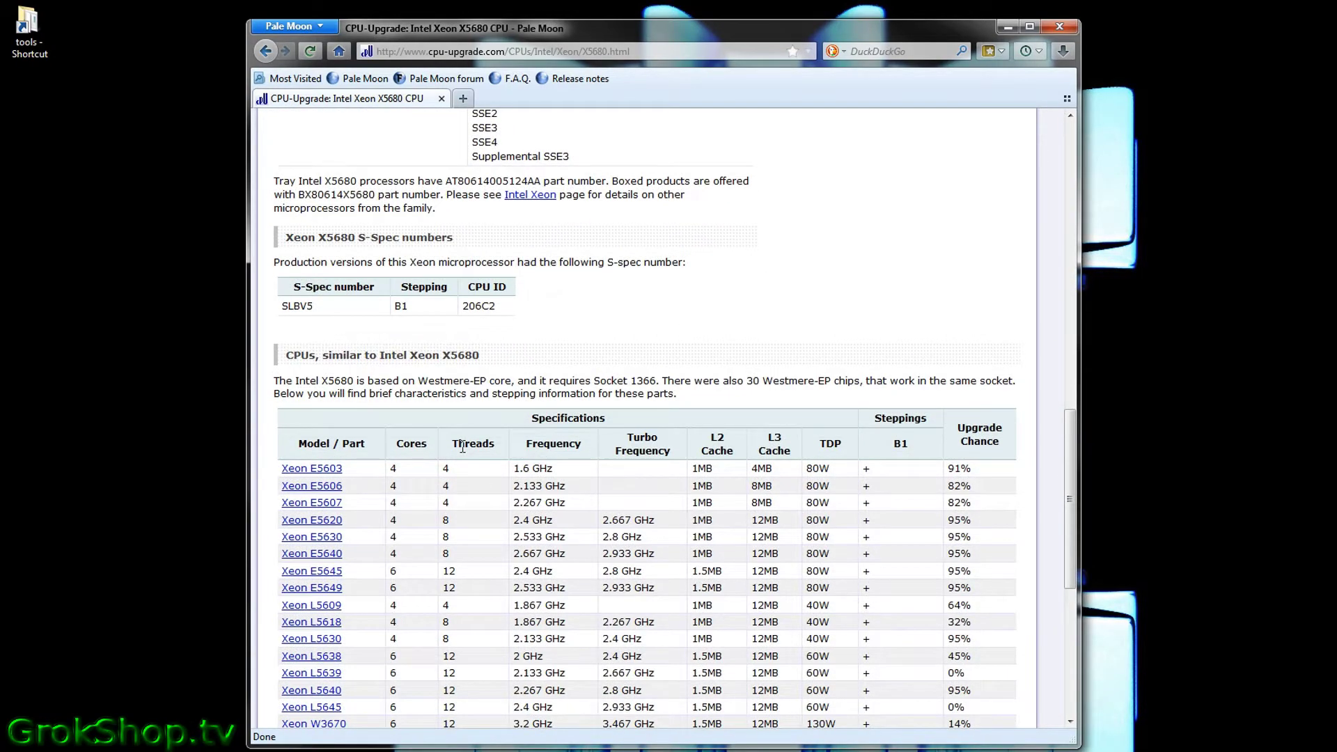
{"action": "scroll", "coordinate": [463, 446], "scroll_direction": "up", "scroll_amount": 3}
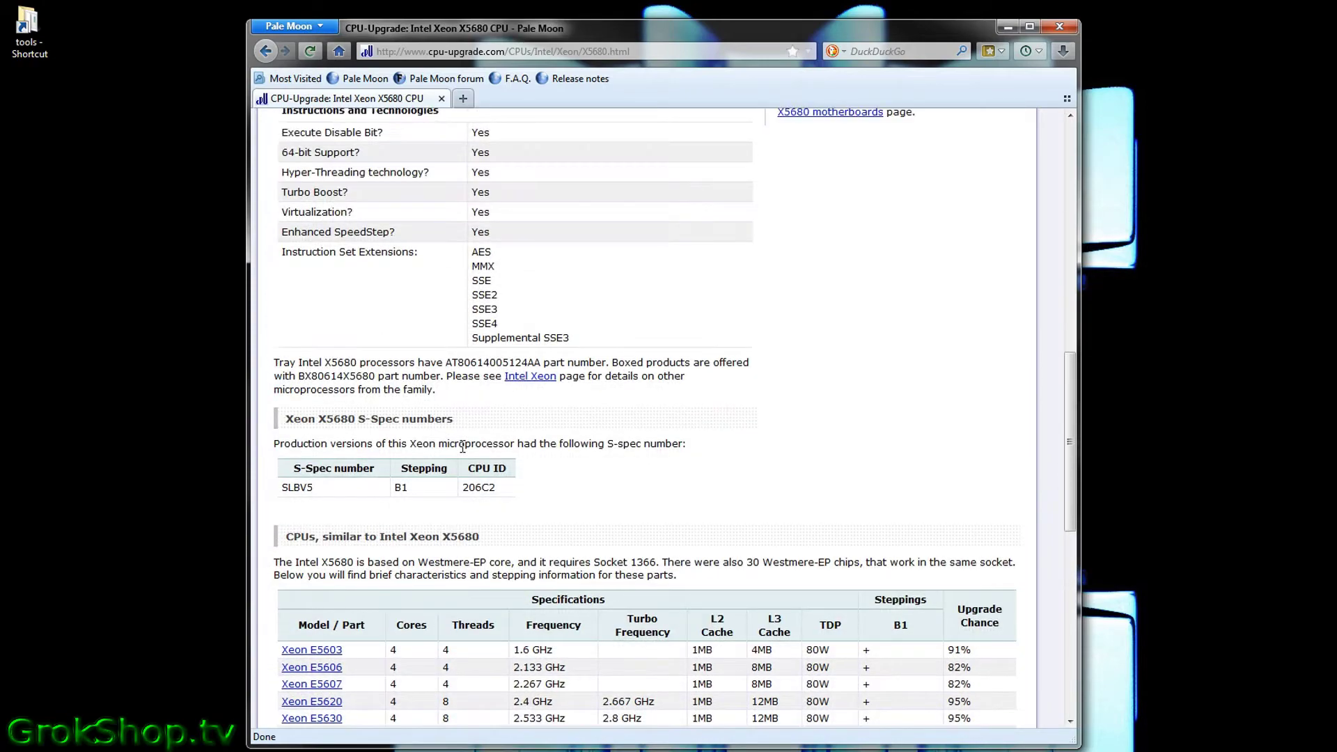